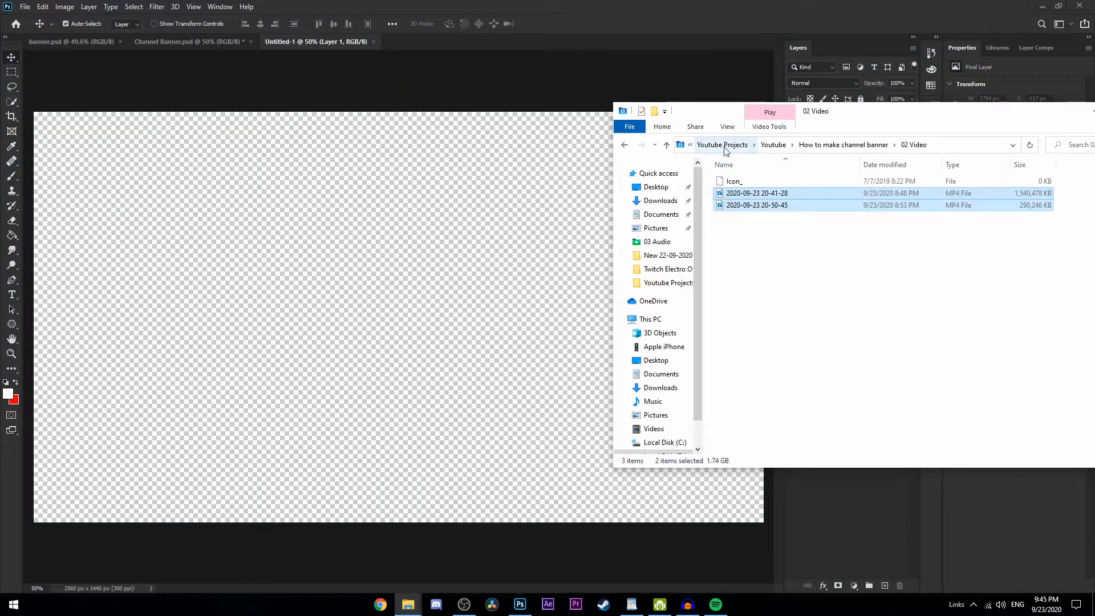
Place the Blank-YouTube-Banner-Template-PSD image from the 04 Images folder into the untitled document
{"action": "left_click", "coordinate": [667, 145]}
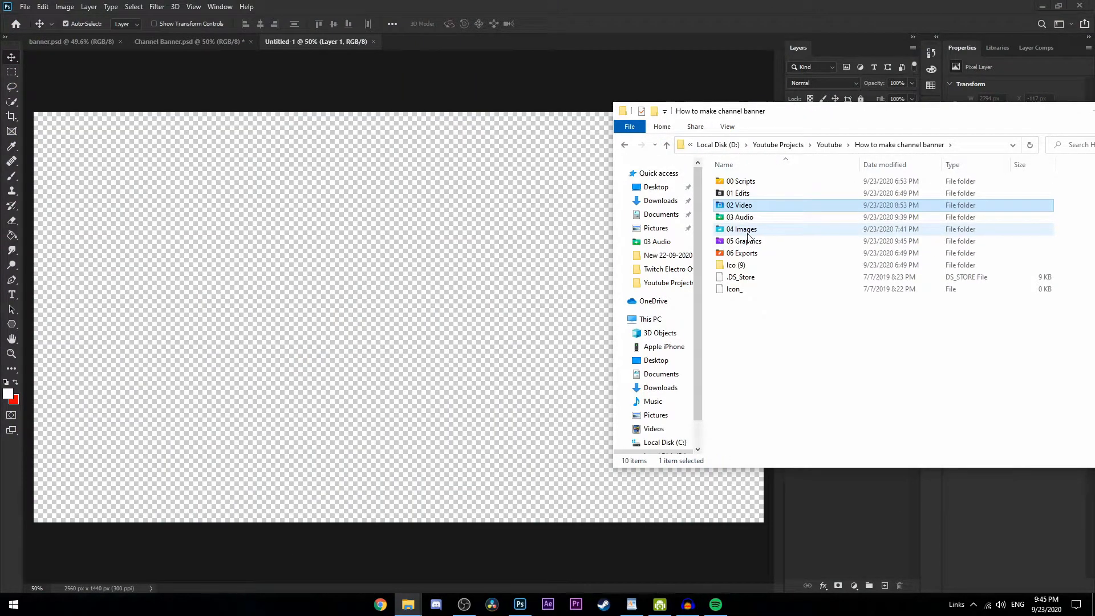
{"action": "double_click", "coordinate": [757, 229]}
{"action": "left_click_drag", "start_coordinate": [764, 181], "coordinate": [611, 303]}
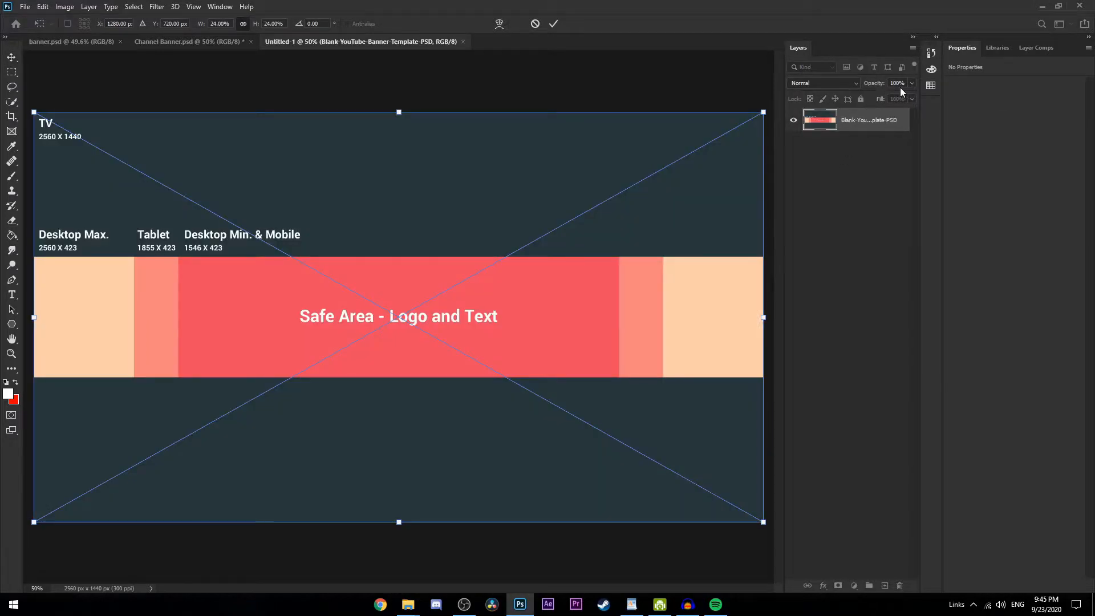
Lower the banner template layer's opacity to 67% and commit its placement
{"action": "left_click", "coordinate": [913, 84]}
{"action": "left_click_drag", "start_coordinate": [909, 95], "coordinate": [894, 95]}
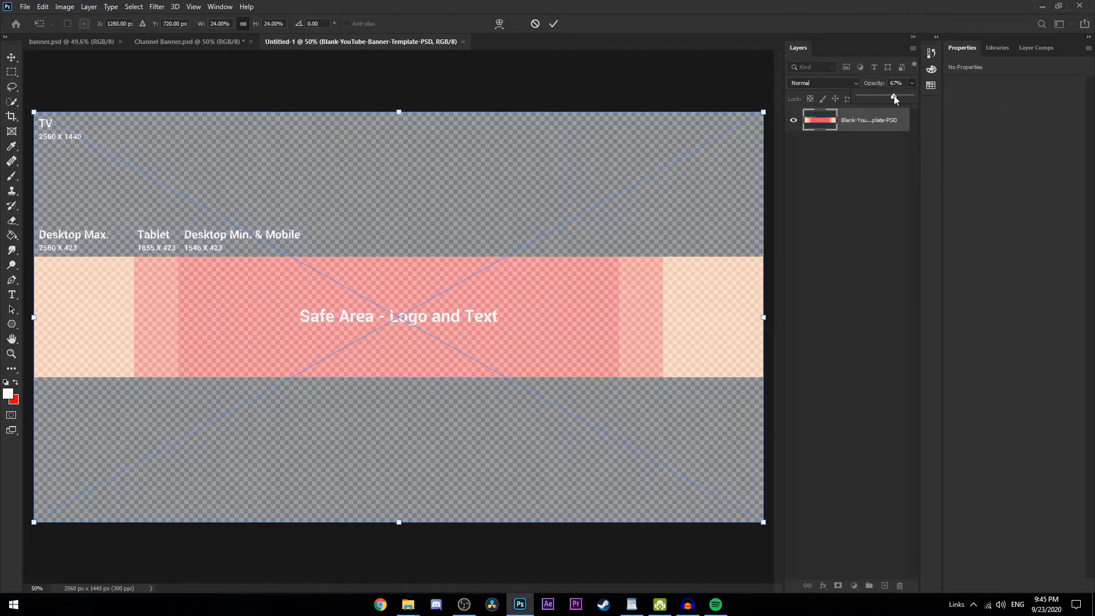
{"action": "left_click", "coordinate": [857, 234]}
Add two vertical guides and align them with the side edges of the template's Safe Area
{"action": "left_click", "coordinate": [194, 6]}
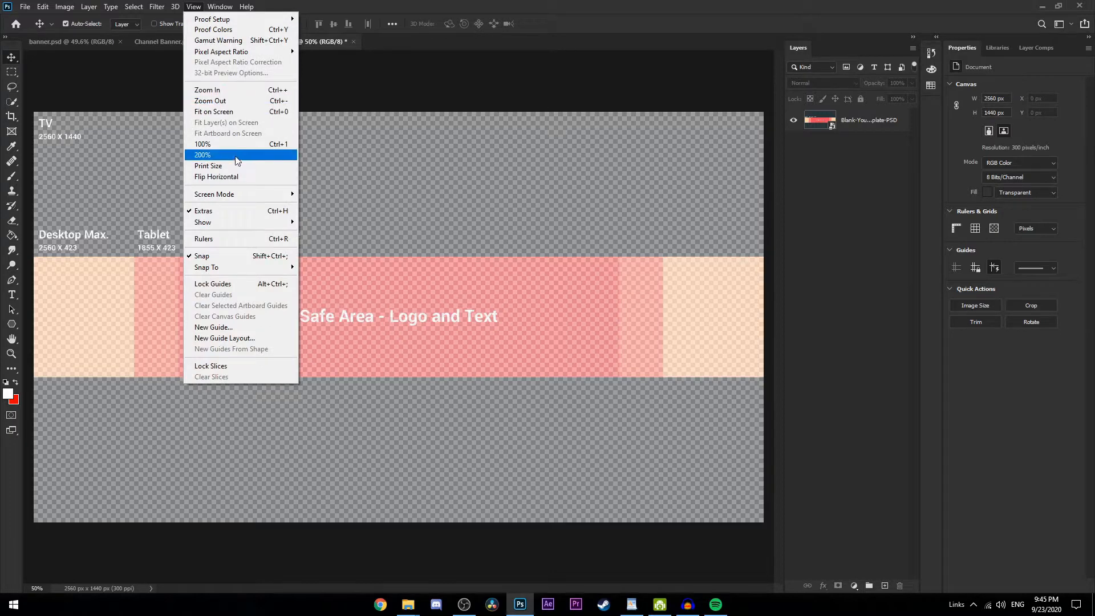
{"action": "left_click", "coordinate": [232, 328]}
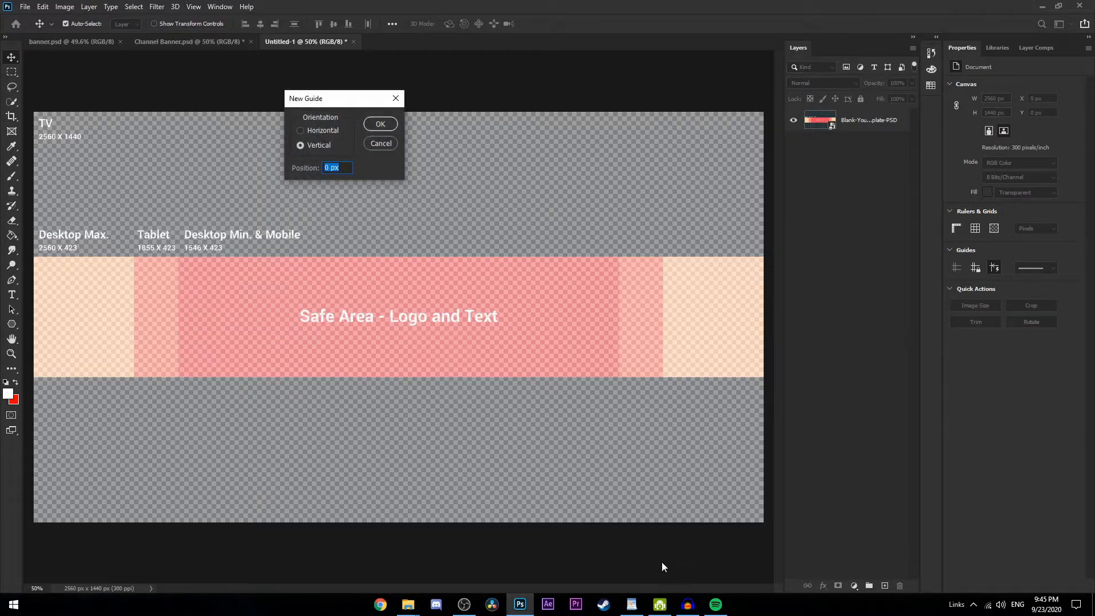
{"action": "left_click", "coordinate": [378, 122]}
{"action": "left_click", "coordinate": [194, 6]}
{"action": "left_click", "coordinate": [214, 328]}
{"action": "left_click", "coordinate": [379, 122]}
{"action": "left_click_drag", "start_coordinate": [34, 95], "coordinate": [618, 139]}
{"action": "left_click_drag", "start_coordinate": [34, 187], "coordinate": [179, 183]}
Add two horizontal guides along the lower and upper edges of the template's Safe Area
{"action": "left_click", "coordinate": [194, 6]}
{"action": "left_click", "coordinate": [241, 328]}
{"action": "left_click", "coordinate": [380, 123]}
{"action": "left_click_drag", "start_coordinate": [257, 113], "coordinate": [245, 377]}
{"action": "left_click", "coordinate": [194, 6]}
{"action": "left_click", "coordinate": [228, 327]}
{"action": "left_click", "coordinate": [379, 122]}
{"action": "left_click_drag", "start_coordinate": [323, 199], "coordinate": [323, 256]}
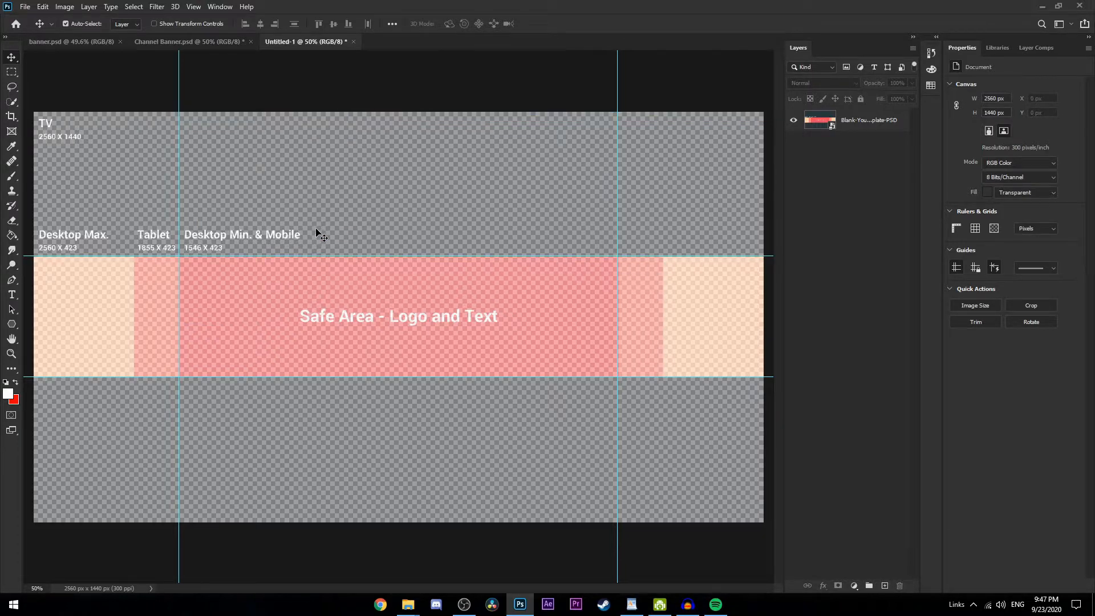
Place the pexels-adrien-olichon-5230060 image from the 04 Images folder into the banner document
{"action": "key", "text": "alt+Tab"}
{"action": "key", "text": "alt+Tab"}
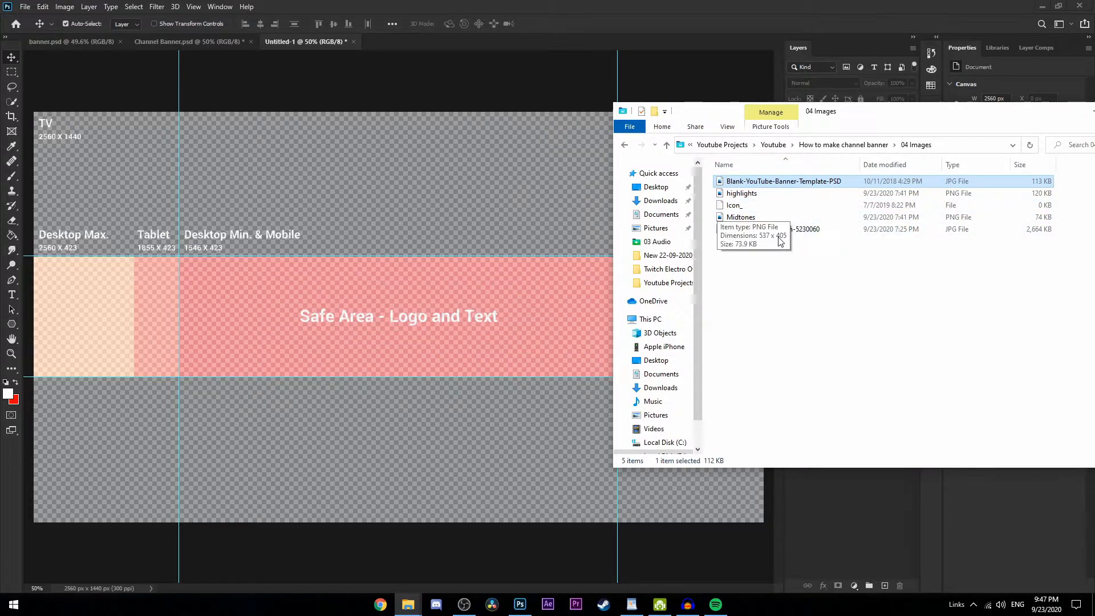
{"action": "left_click", "coordinate": [796, 278]}
{"action": "left_click_drag", "start_coordinate": [775, 230], "coordinate": [396, 223]}
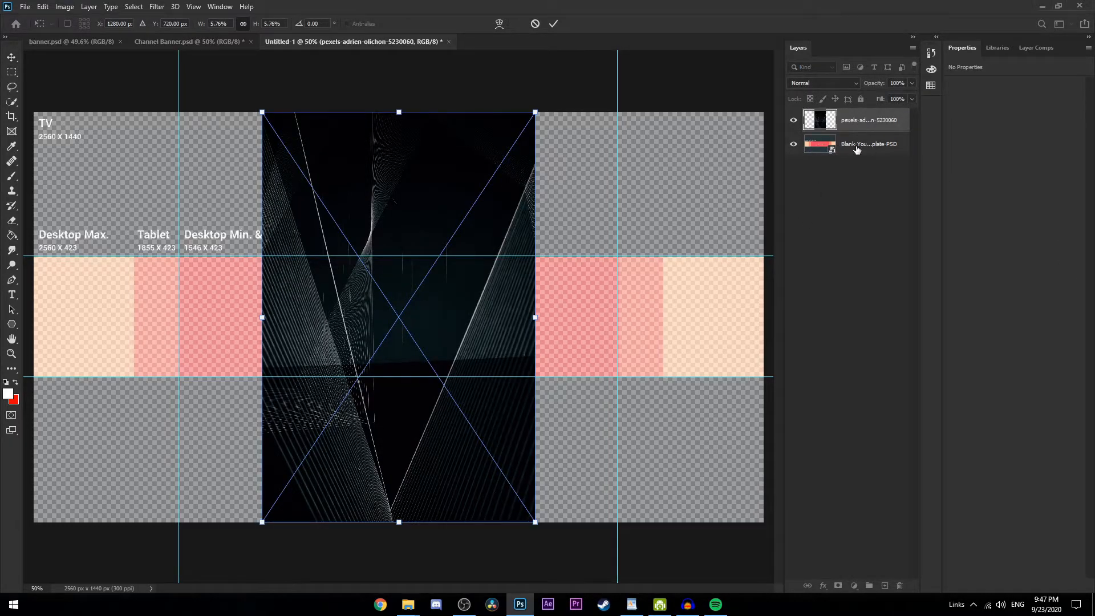
{"action": "left_click_drag", "start_coordinate": [855, 119], "coordinate": [858, 151]}
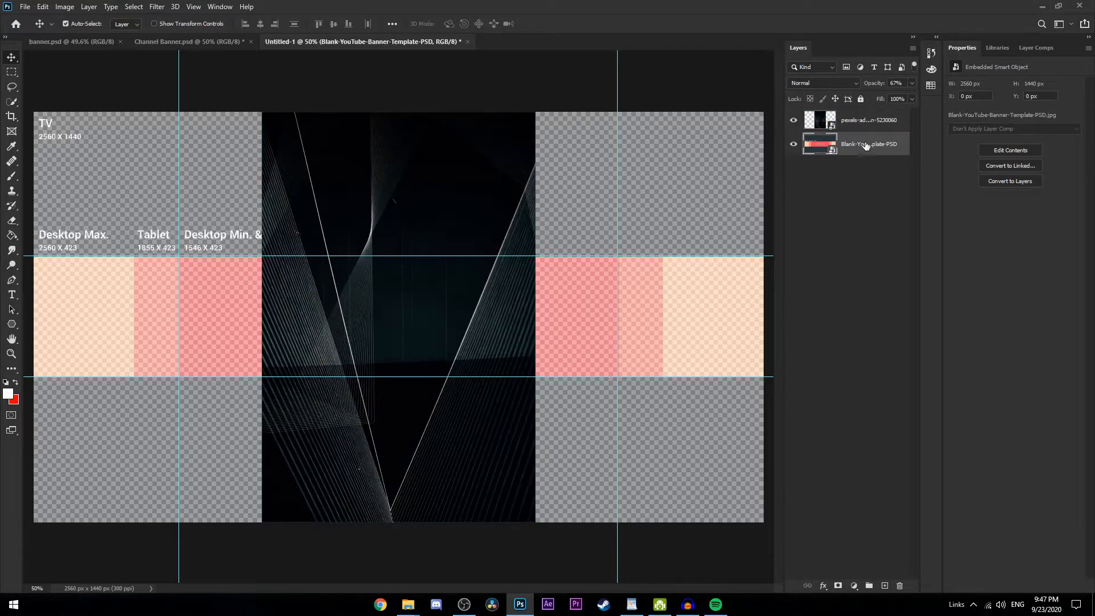
Rotate the background image by -90° and enlarge it to about 2646 × 1764 px so it covers the whole canvas
{"action": "left_click", "coordinate": [871, 126]}
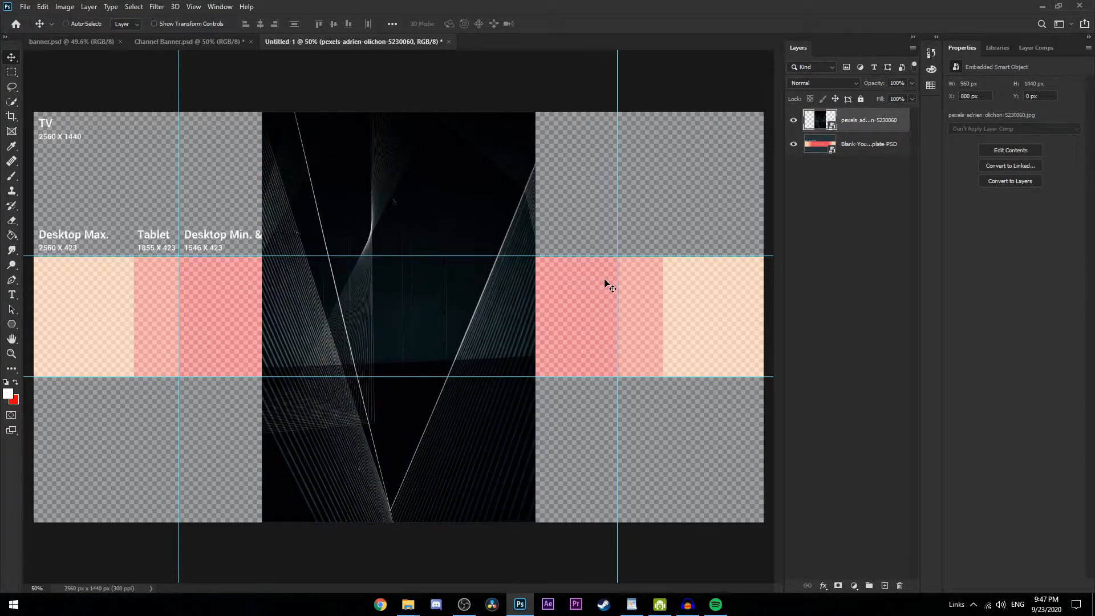
{"action": "key", "text": "ctrl+t"}
{"action": "left_click_drag", "start_coordinate": [543, 126], "coordinate": [37, 75]}
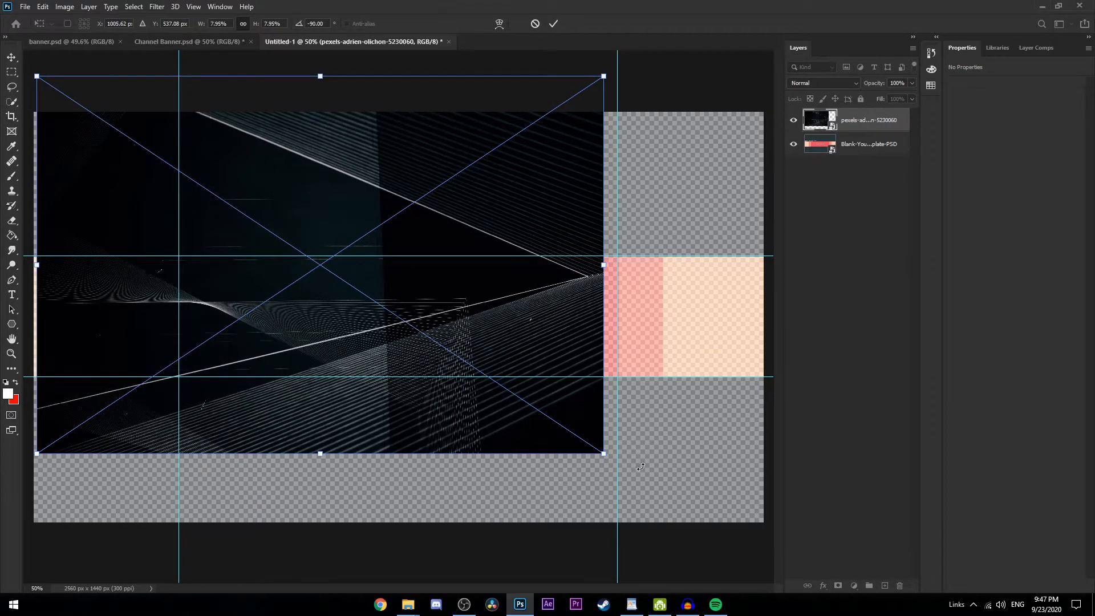
{"action": "left_click_drag", "start_coordinate": [603, 455], "coordinate": [800, 565]}
{"action": "mouse_move", "coordinate": [494, 477]}
{"action": "left_mouse_down"}
{"action": "mouse_move", "coordinate": [513, 463]}
{"action": "mouse_move", "coordinate": [475, 466]}
{"action": "left_mouse_up"}
{"action": "key", "text": "Return"}
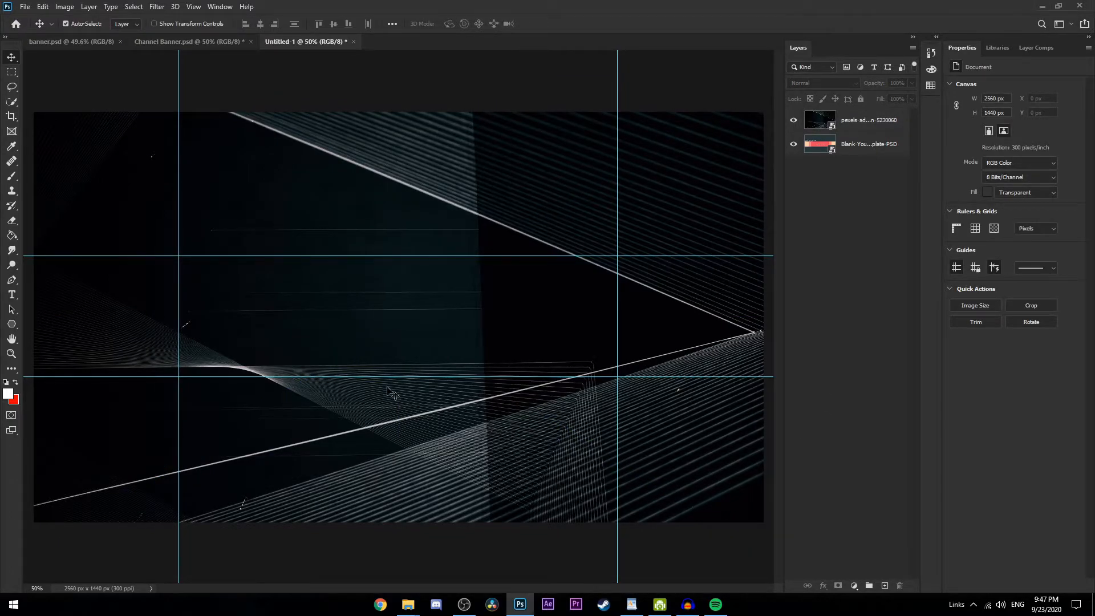
{"action": "scroll", "coordinate": [342, 392], "scroll_direction": "down", "scroll_amount": 5}
{"action": "scroll", "coordinate": [352, 387], "scroll_direction": "up", "scroll_amount": 8}
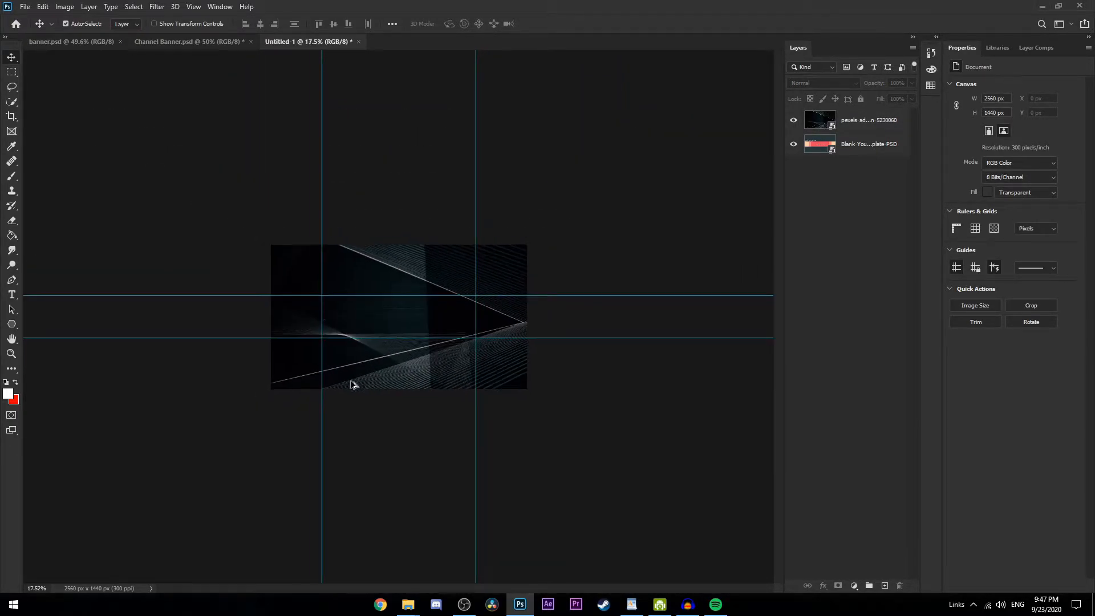
{"action": "scroll", "coordinate": [361, 383], "scroll_direction": "down", "scroll_amount": 5}
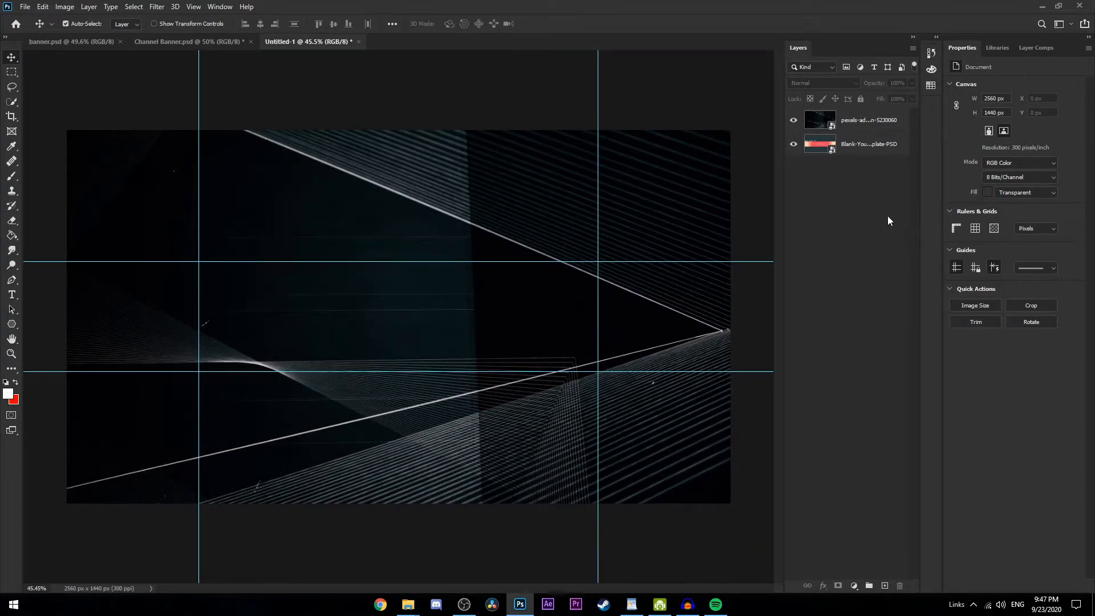
{"action": "left_click", "coordinate": [860, 123]}
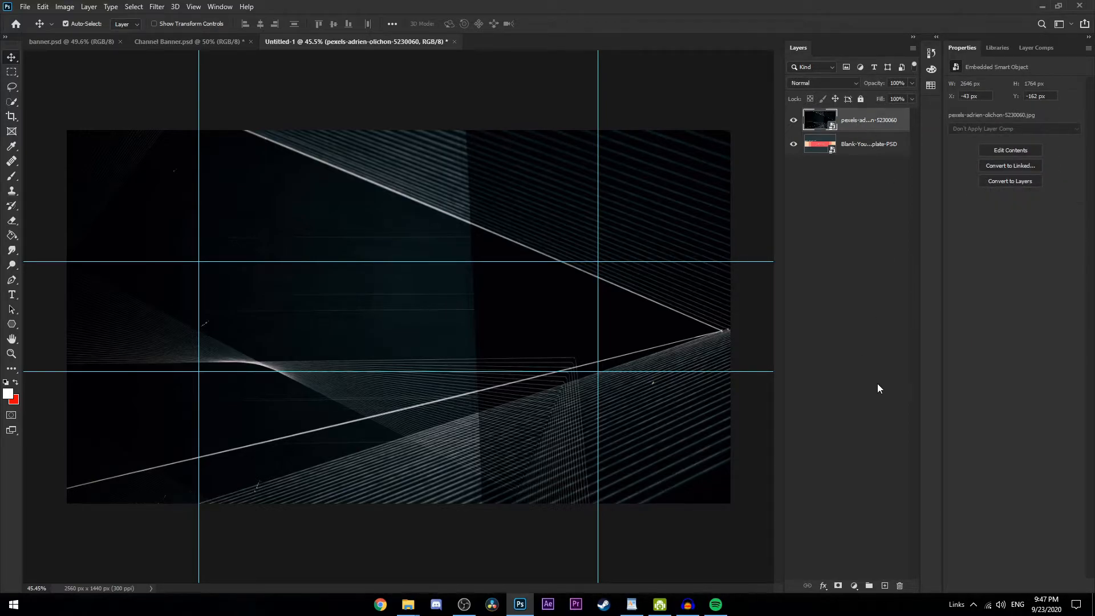
{"action": "left_click", "coordinate": [840, 262]}
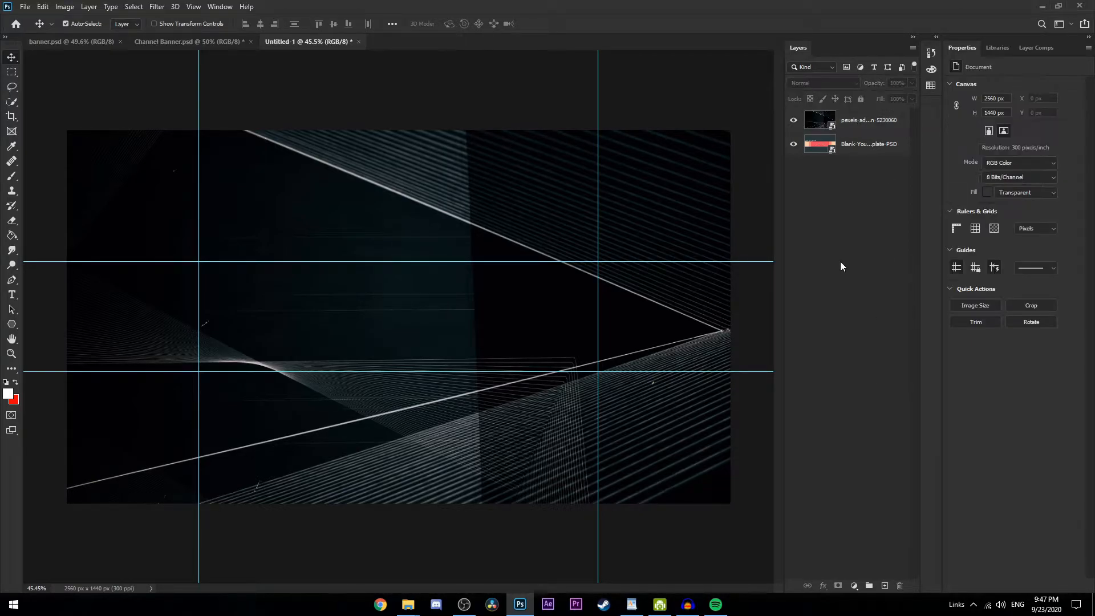
Add a Gradient Map adjustment layer above the pexels background image layer
{"action": "left_click", "coordinate": [863, 126]}
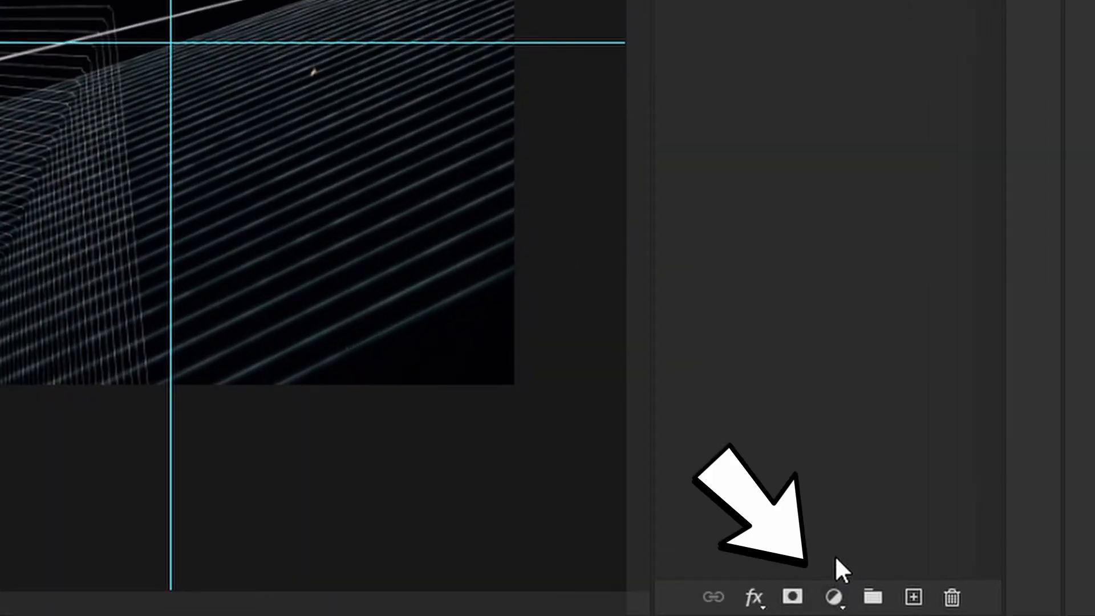
{"action": "left_click", "coordinate": [835, 599]}
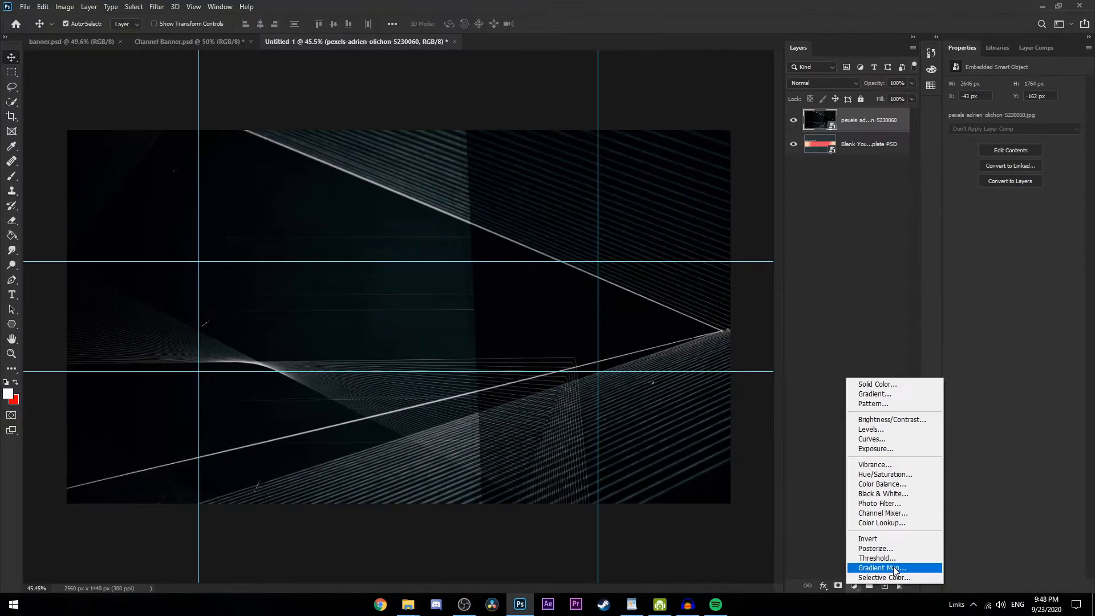
{"action": "left_click", "coordinate": [903, 550]}
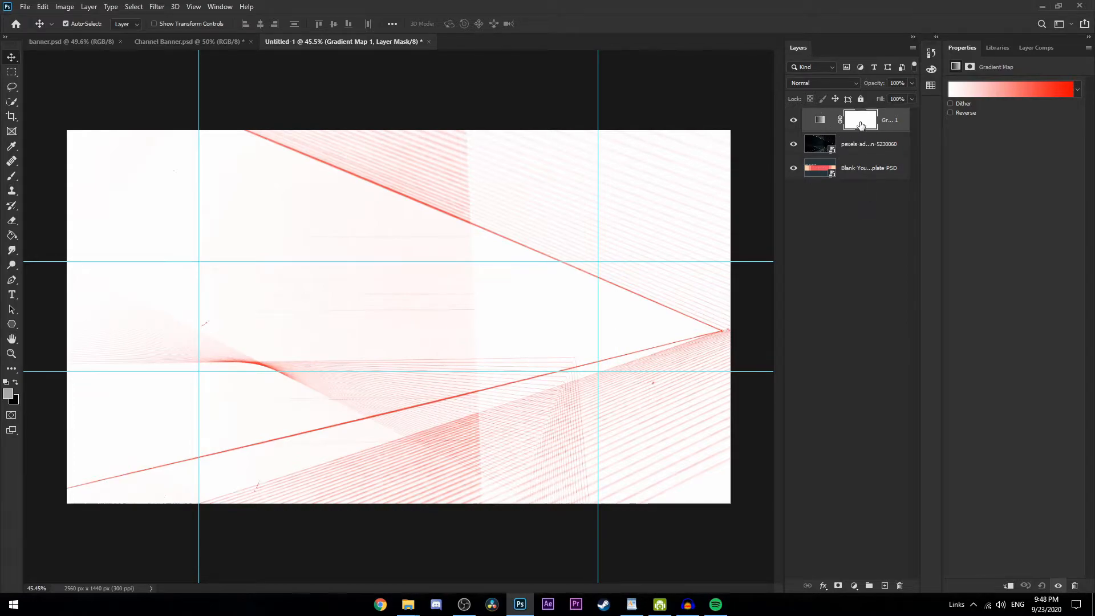
{"action": "left_click", "coordinate": [821, 120]}
{"action": "left_click", "coordinate": [998, 89]}
{"action": "left_click", "coordinate": [915, 75]}
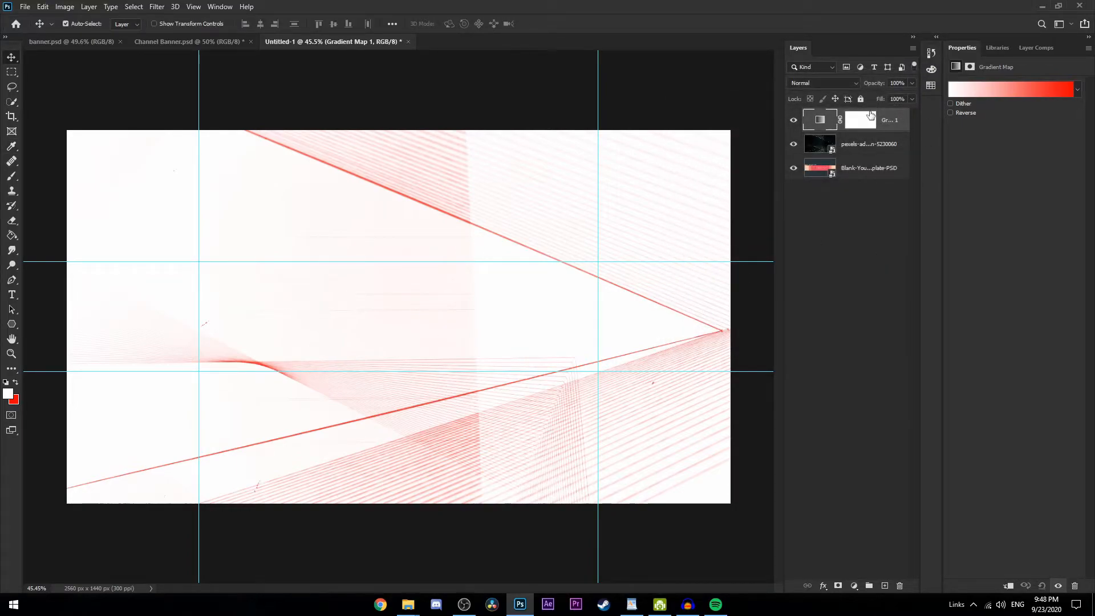
Try a few Purples presets on the gradient map and apply the custom black-to-blue gradient preset instead
{"action": "left_click", "coordinate": [1016, 91]}
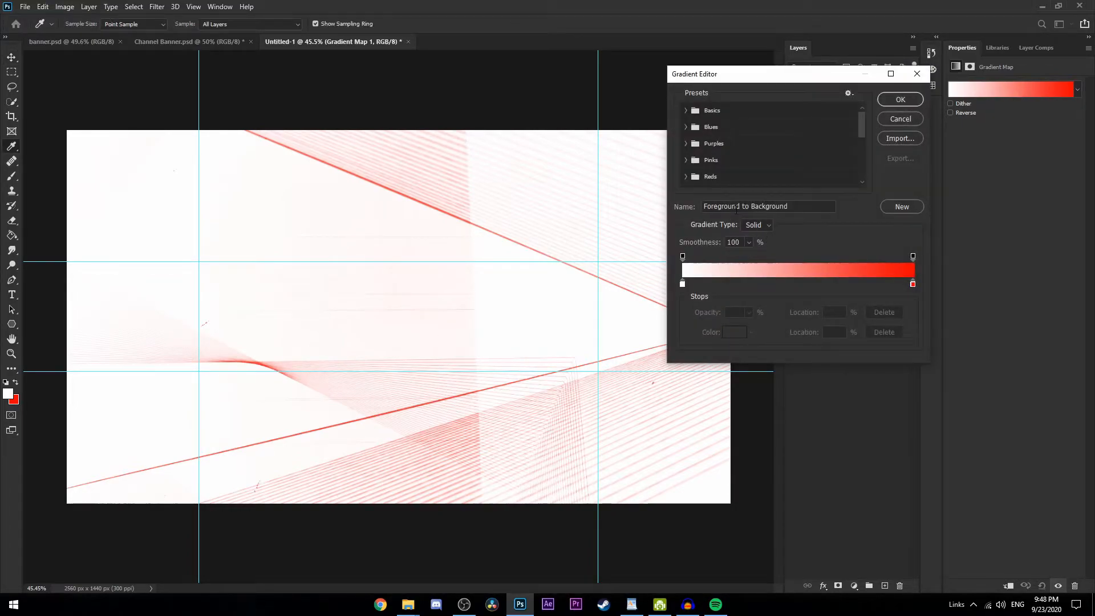
{"action": "left_click", "coordinate": [697, 145]}
{"action": "left_click", "coordinate": [733, 162]}
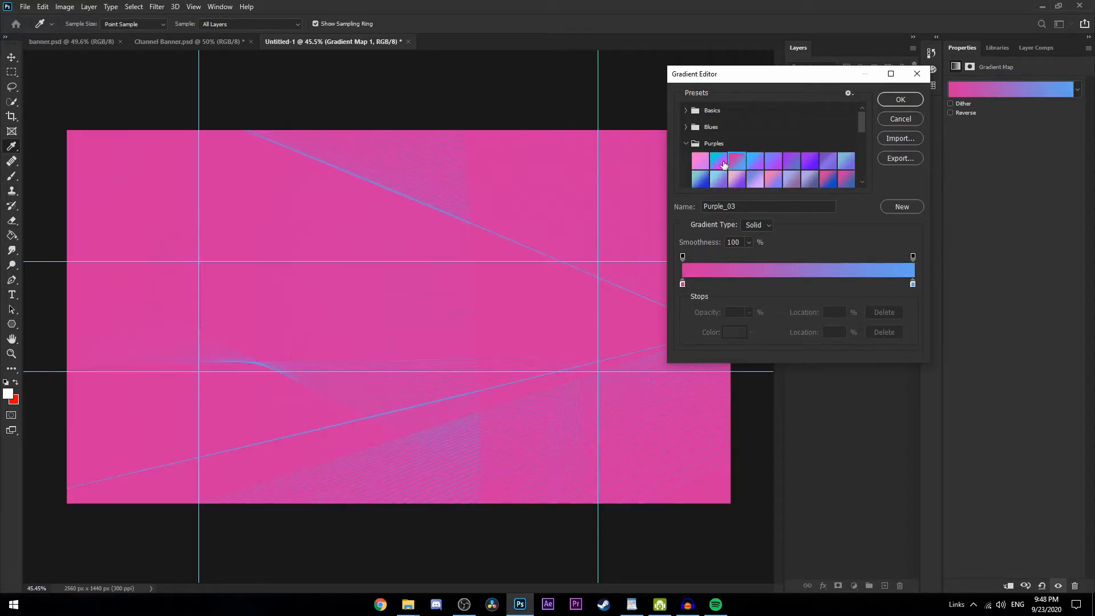
{"action": "left_click", "coordinate": [755, 179]}
{"action": "left_click", "coordinate": [792, 180]}
{"action": "scroll", "coordinate": [765, 163], "scroll_direction": "down", "scroll_amount": 10}
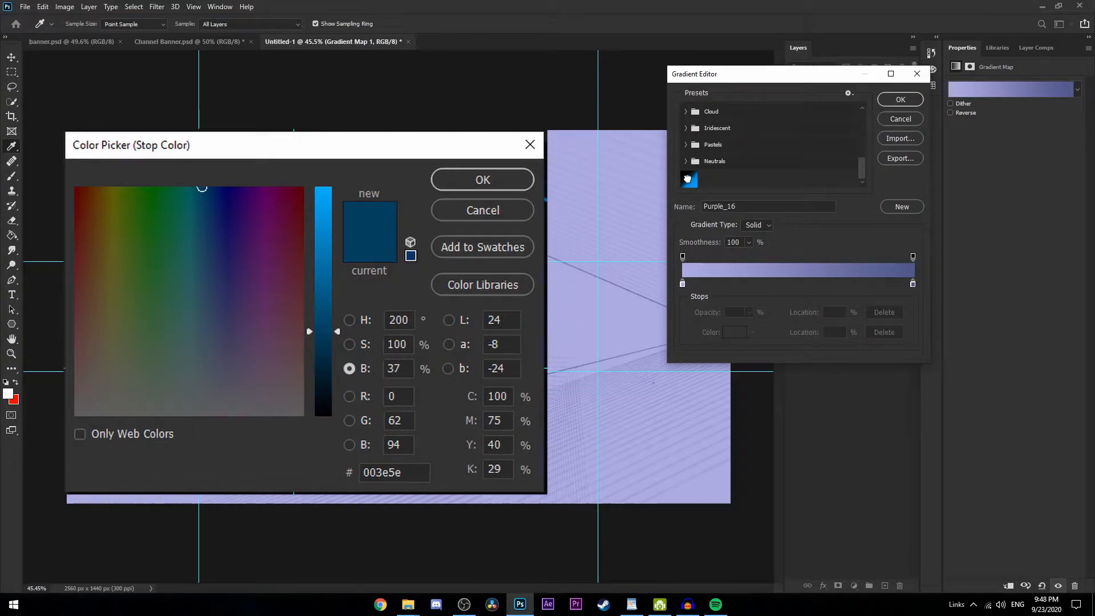
{"action": "left_click", "coordinate": [688, 179]}
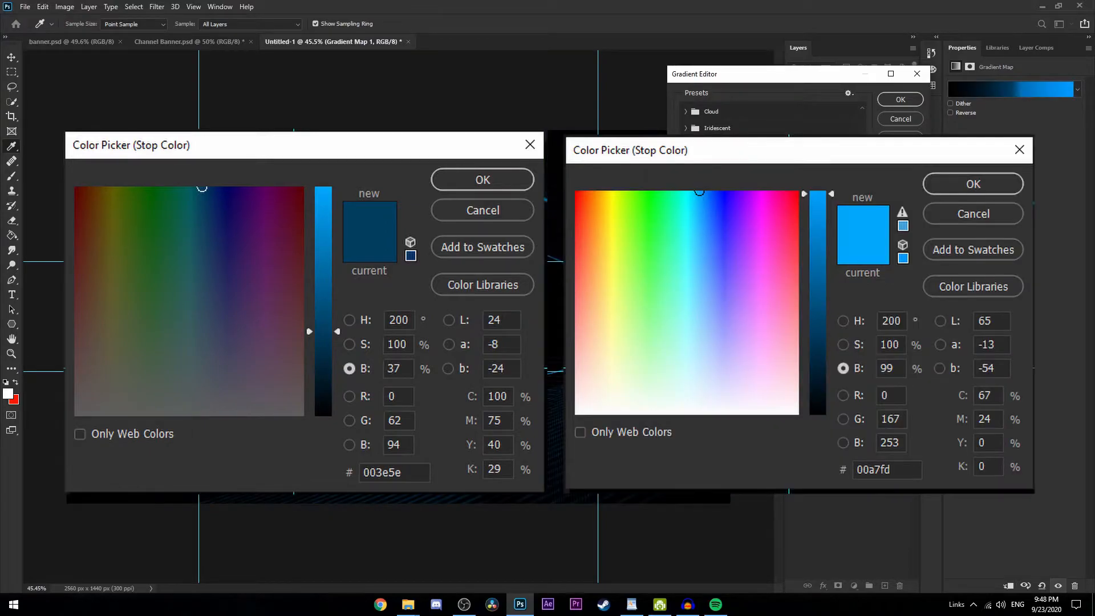
{"action": "left_click", "coordinate": [901, 100]}
{"action": "left_click", "coordinate": [842, 267]}
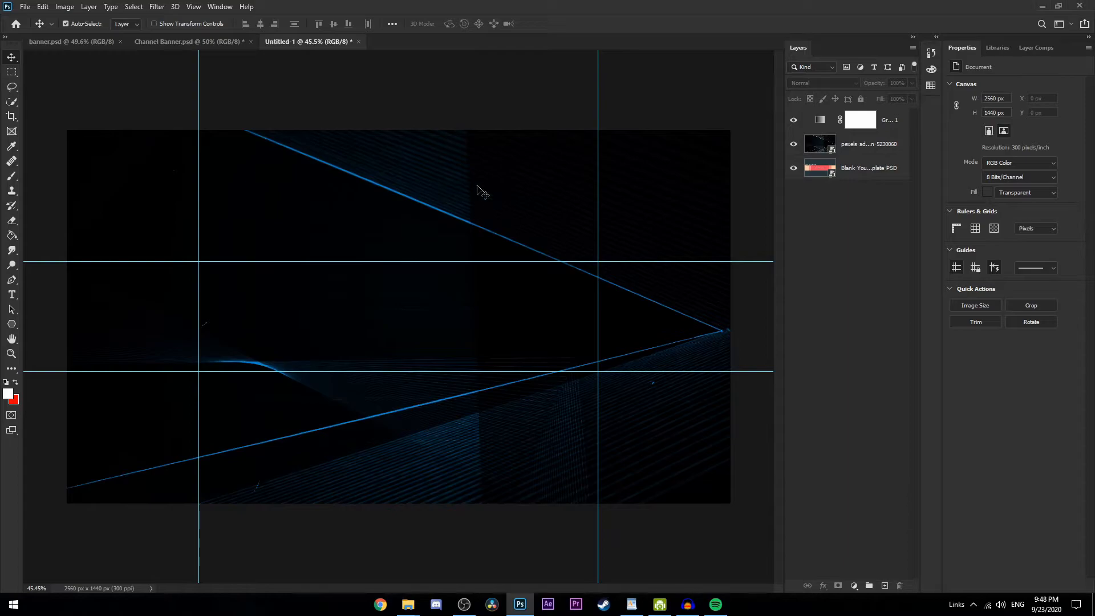
In banner.psd, show the pexels background layer and add a Gradient Map adjustment layer
{"action": "left_click", "coordinate": [81, 42]}
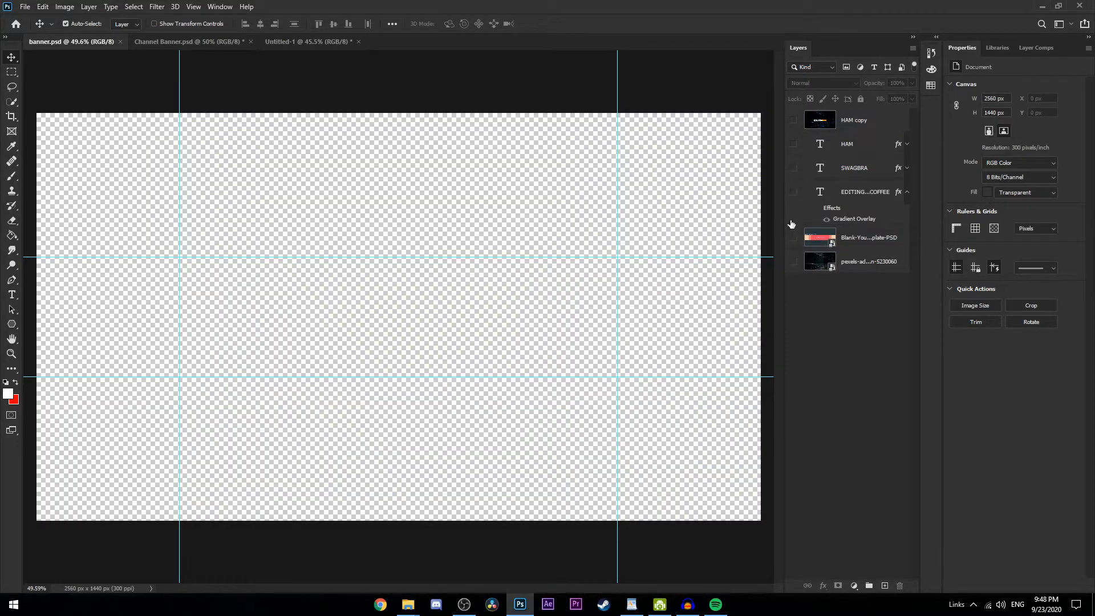
{"action": "left_click", "coordinate": [795, 264]}
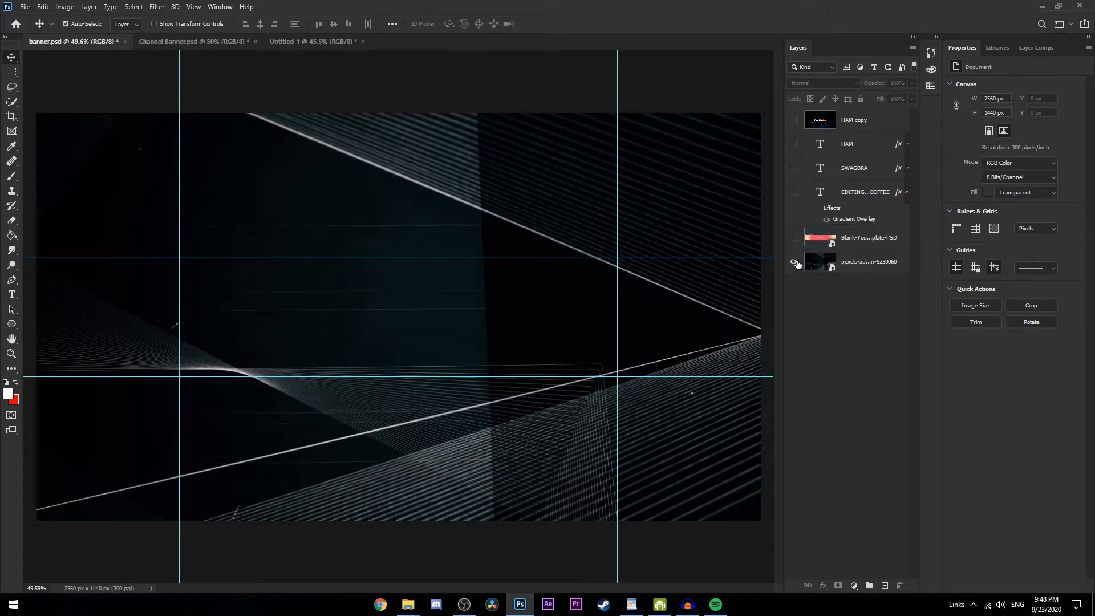
{"action": "left_click", "coordinate": [855, 585]}
{"action": "left_click", "coordinate": [873, 568]}
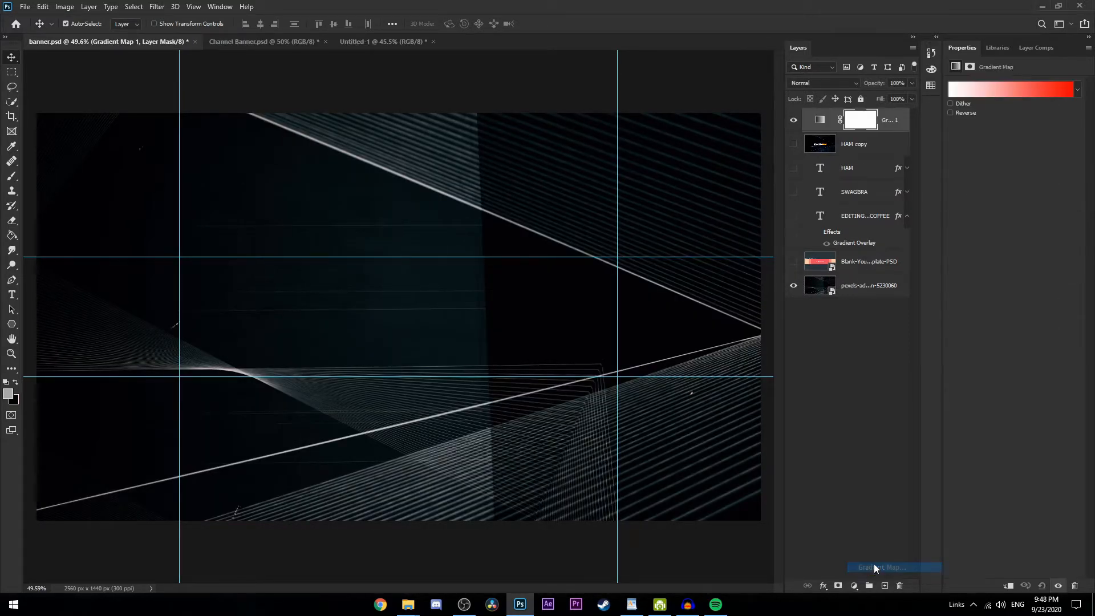
{"action": "left_click_drag", "start_coordinate": [859, 124], "coordinate": [866, 281]}
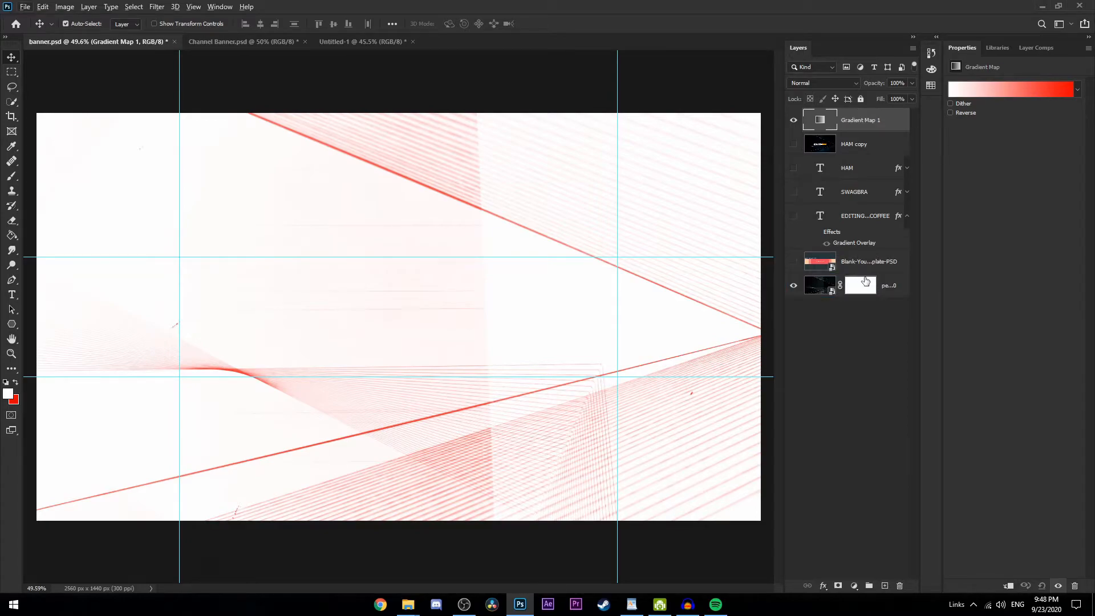
{"action": "left_click", "coordinate": [864, 285]}
{"action": "left_click", "coordinate": [824, 287]}
{"action": "left_click", "coordinate": [866, 291]}
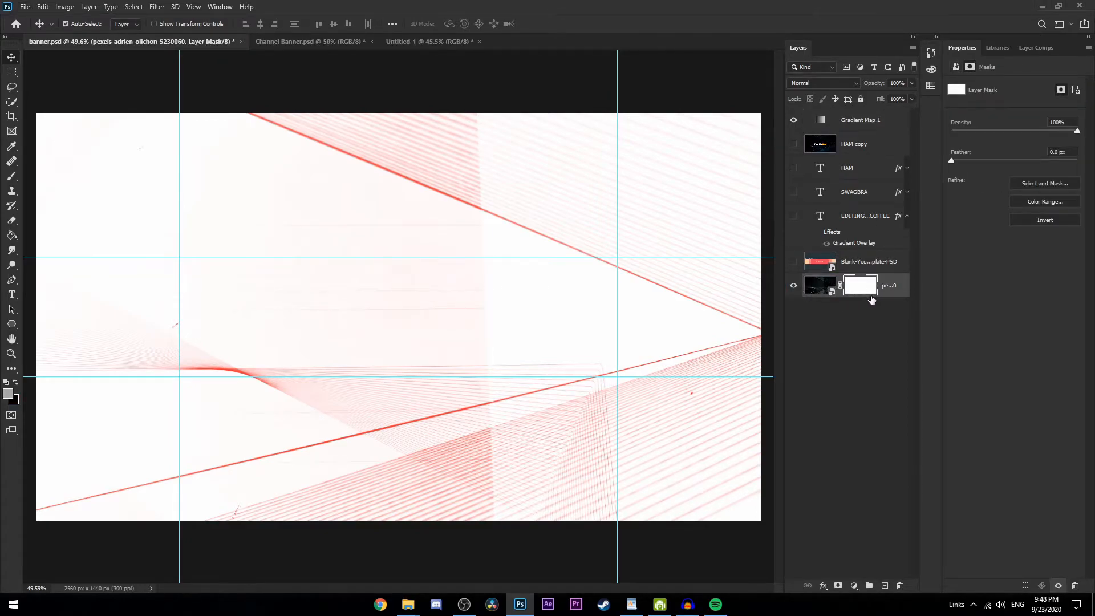
{"action": "key", "text": "Delete"}
{"action": "key", "text": "ctrl+z"}
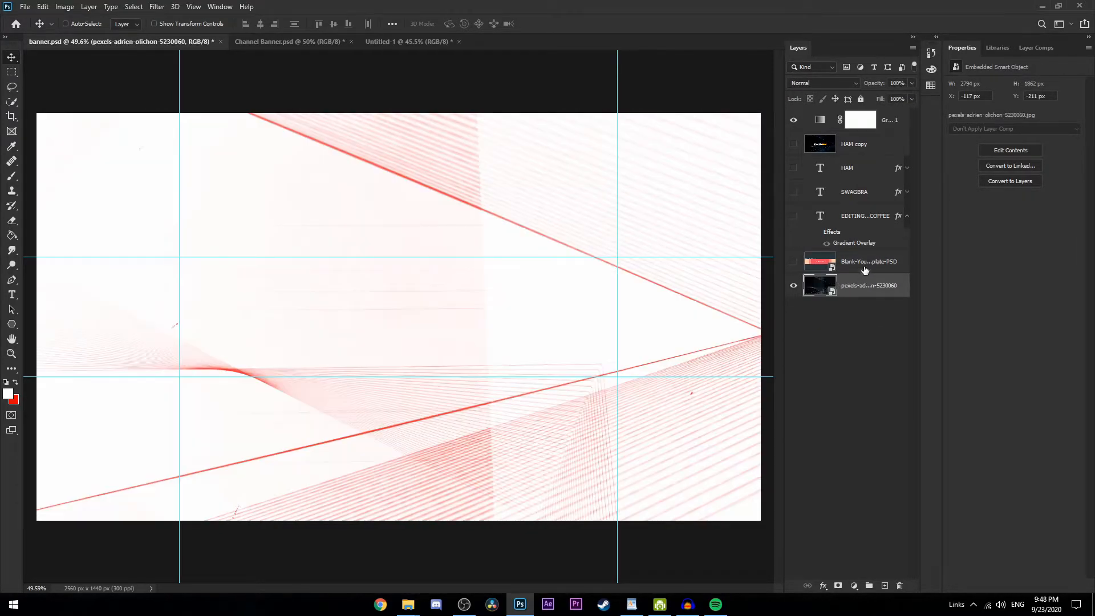
Move the Gradient Map layer directly above the pexels background layer and clip it to that layer
{"action": "left_click_drag", "start_coordinate": [888, 127], "coordinate": [899, 285]}
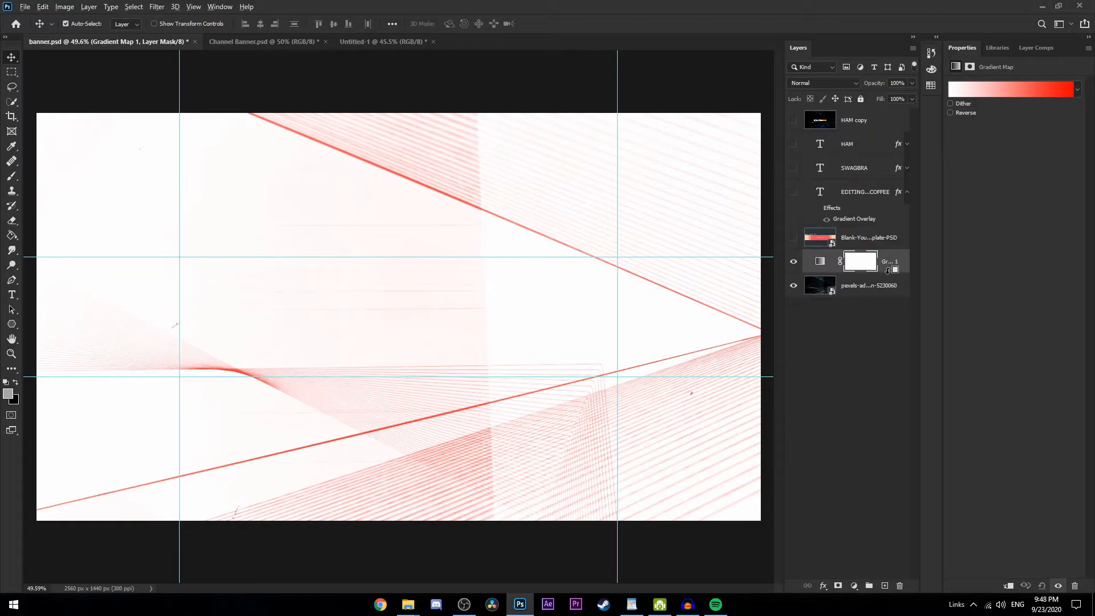
{"action": "left_click", "coordinate": [885, 273], "text": "alt"}
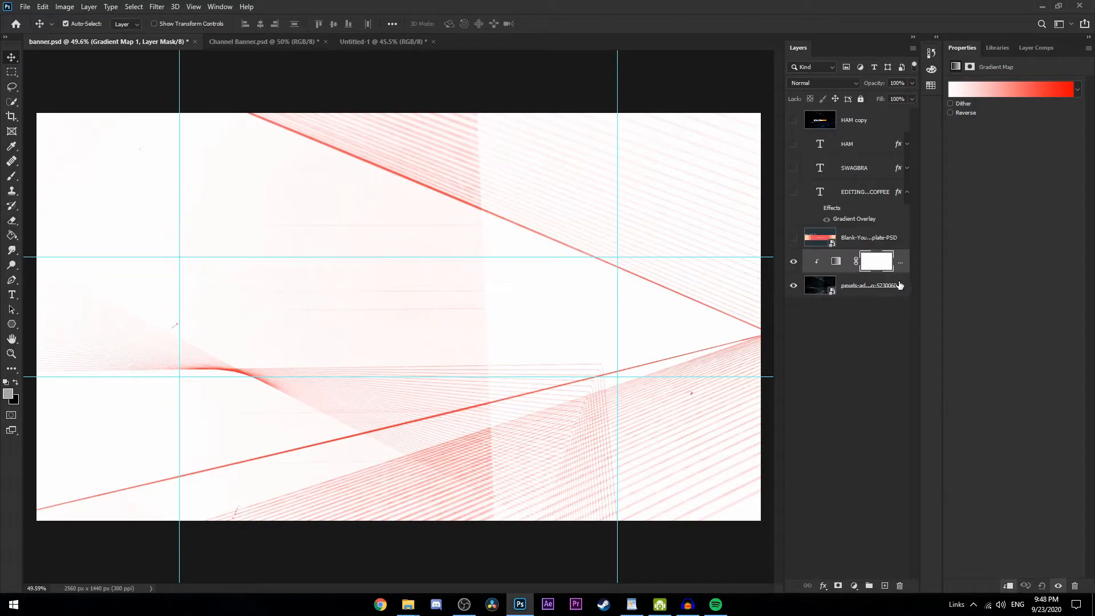
Apply the custom black-to-blue gradient preset to the Gradient Map clipped to the pexels background layer
{"action": "left_click", "coordinate": [878, 262]}
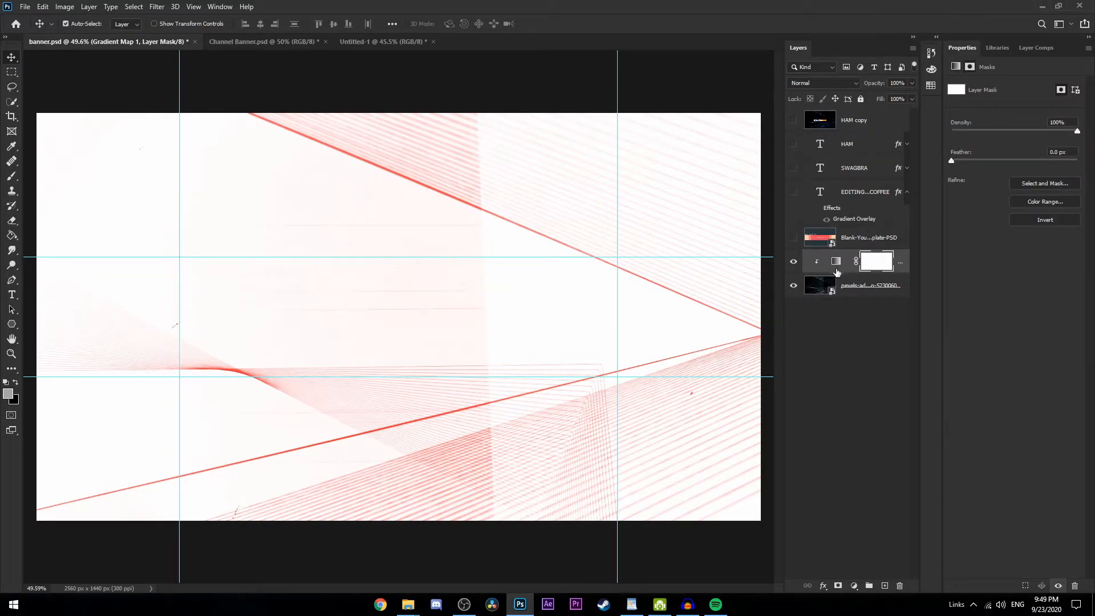
{"action": "left_click", "coordinate": [837, 263]}
{"action": "left_click", "coordinate": [1005, 92]}
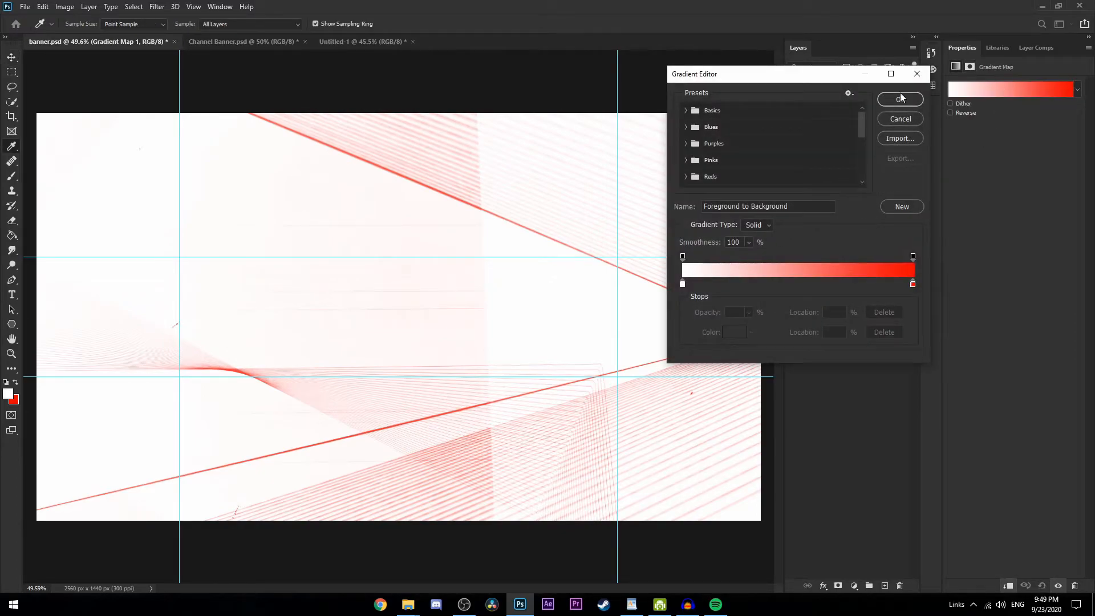
{"action": "scroll", "coordinate": [763, 161], "scroll_direction": "down", "scroll_amount": 5}
{"action": "left_click", "coordinate": [688, 179]}
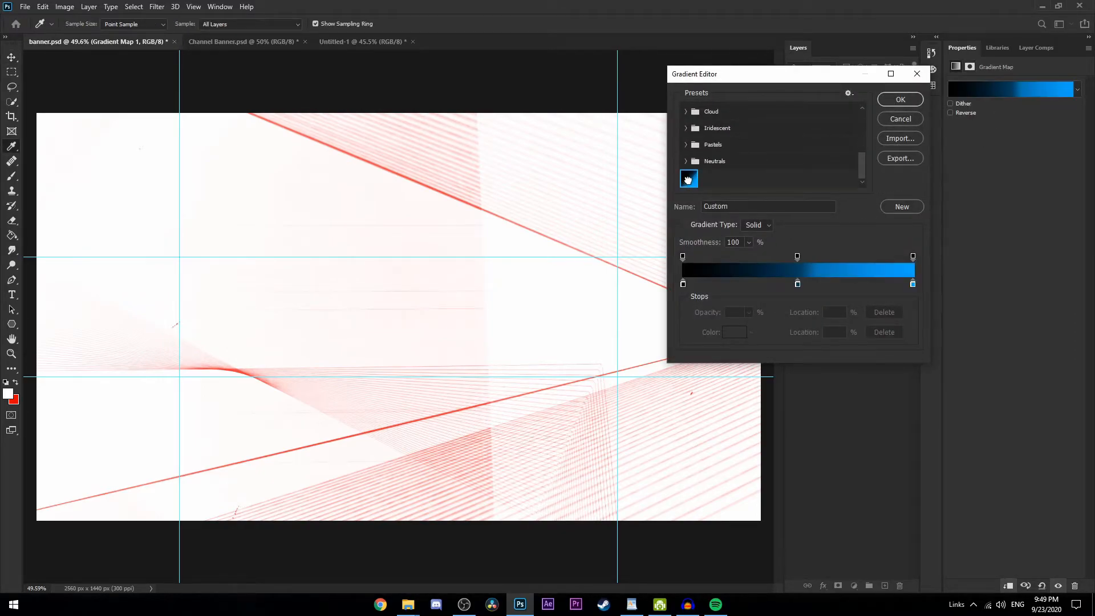
{"action": "left_click", "coordinate": [900, 100]}
{"action": "left_click", "coordinate": [841, 345]}
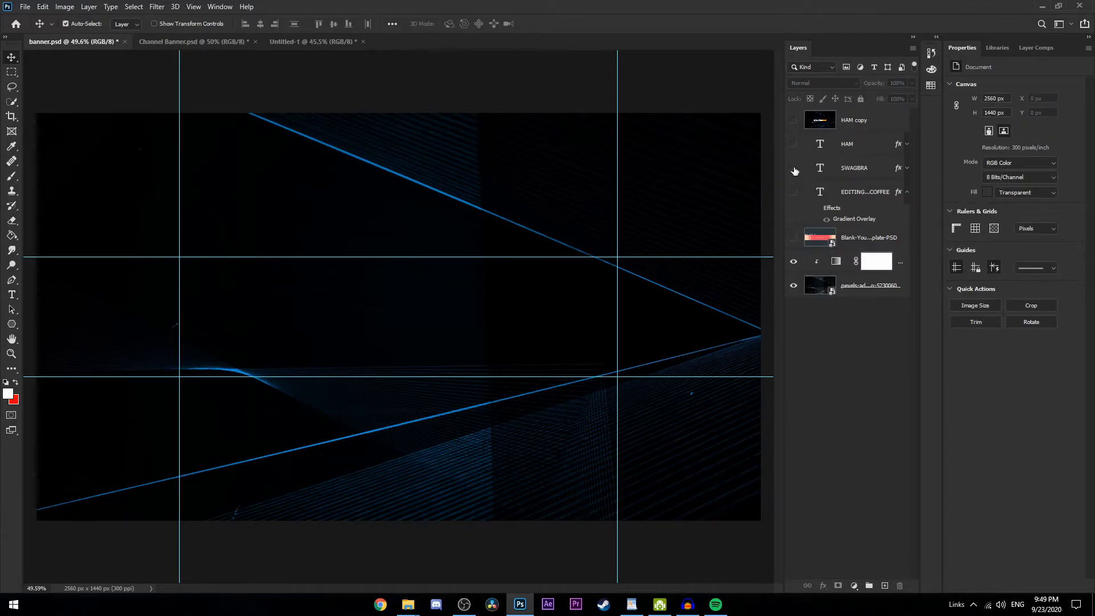
Show the SWAGBRA text layer and expand the effects list of the HAM layer
{"action": "left_click", "coordinate": [794, 169]}
{"action": "left_click", "coordinate": [907, 144]}
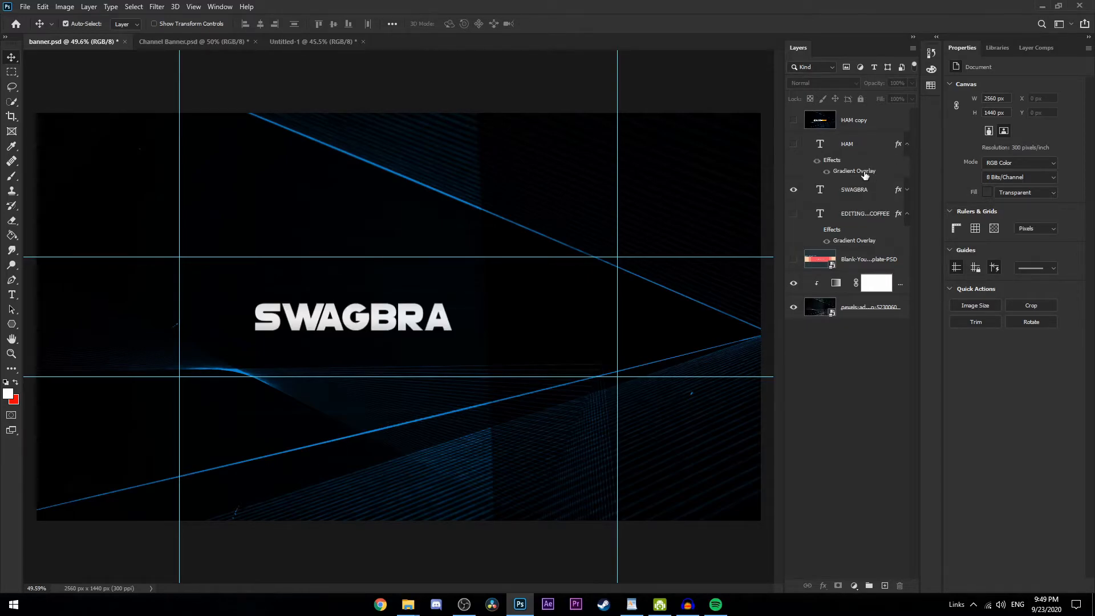
{"action": "left_click", "coordinate": [795, 145]}
{"action": "left_click", "coordinate": [794, 146]}
Open the SWAGBRA text for editing, select all its letters and display the Character settings
{"action": "double_click", "coordinate": [819, 190]}
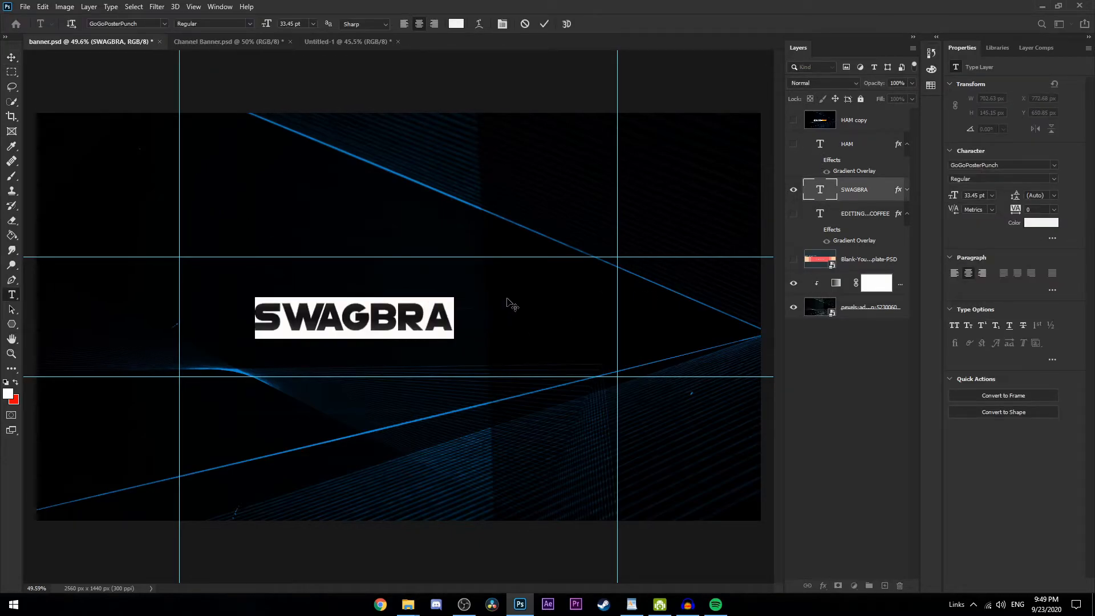
{"action": "left_click", "coordinate": [430, 324]}
{"action": "left_click_drag", "start_coordinate": [456, 318], "coordinate": [178, 319]}
{"action": "key", "text": "ctrl+t"}
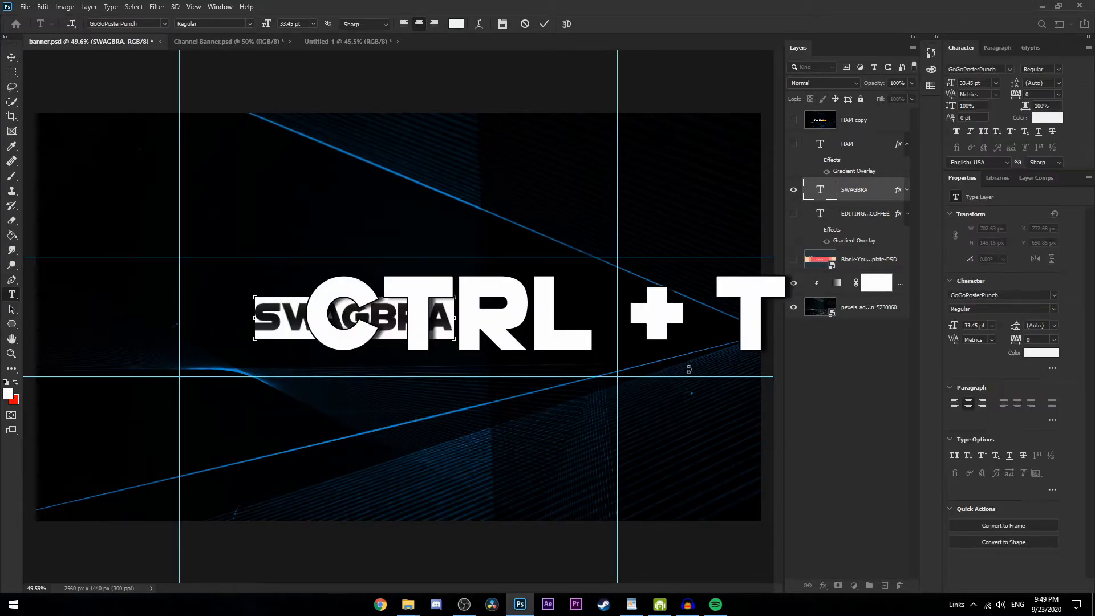
{"action": "left_click", "coordinate": [807, 368]}
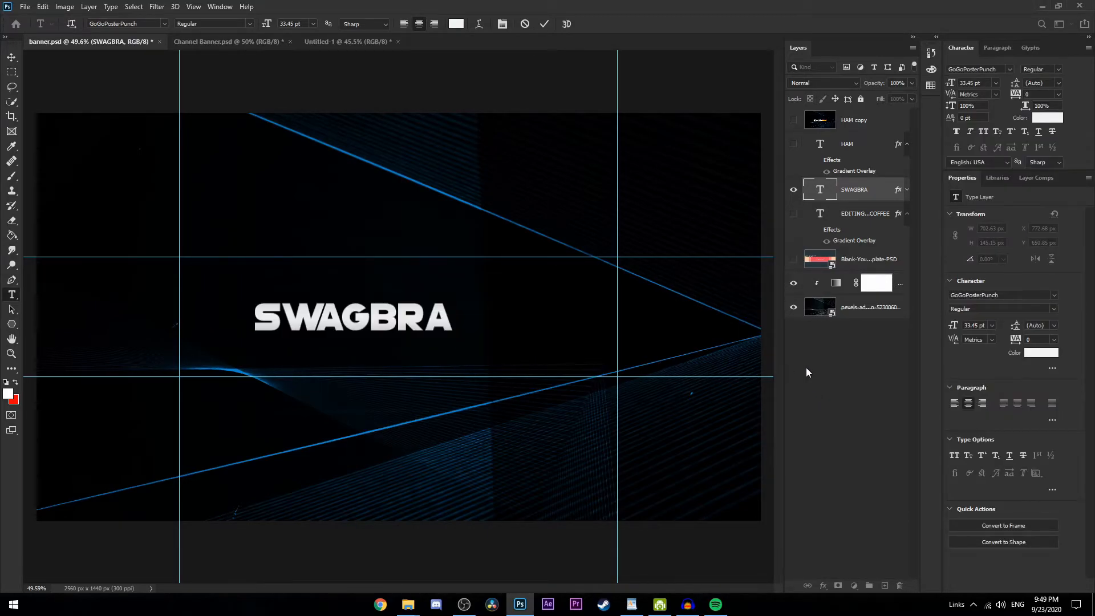
Try to enlarge the SWAGBRA text to about 114% with Free Transform
{"action": "left_click", "coordinate": [848, 189]}
{"action": "key", "text": "ctrl+t"}
{"action": "left_click_drag", "start_coordinate": [451, 295], "coordinate": [482, 281]}
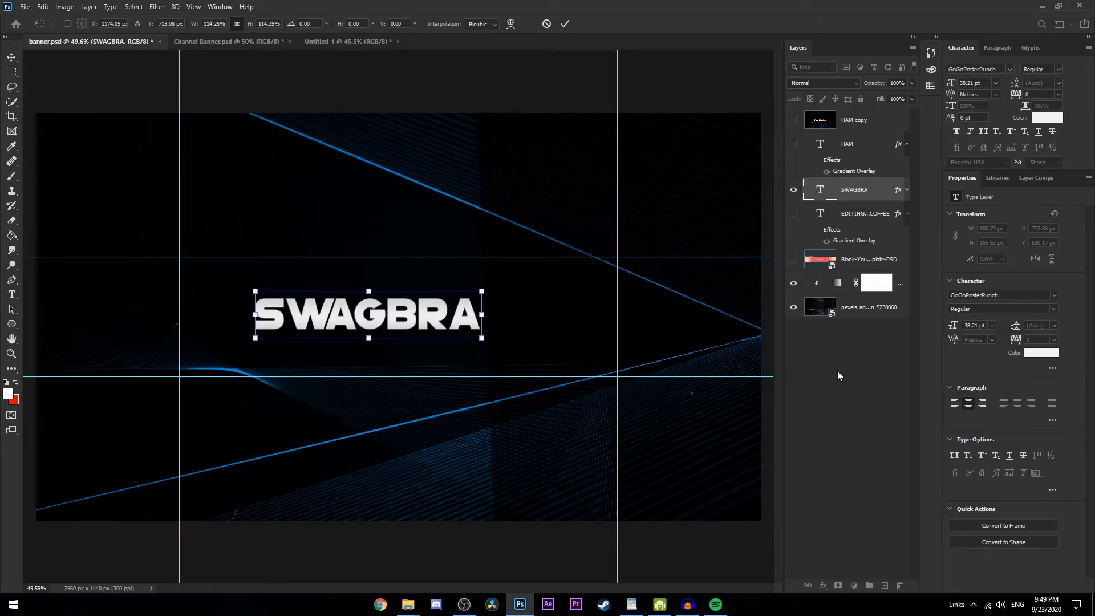
{"action": "left_click", "coordinate": [838, 371]}
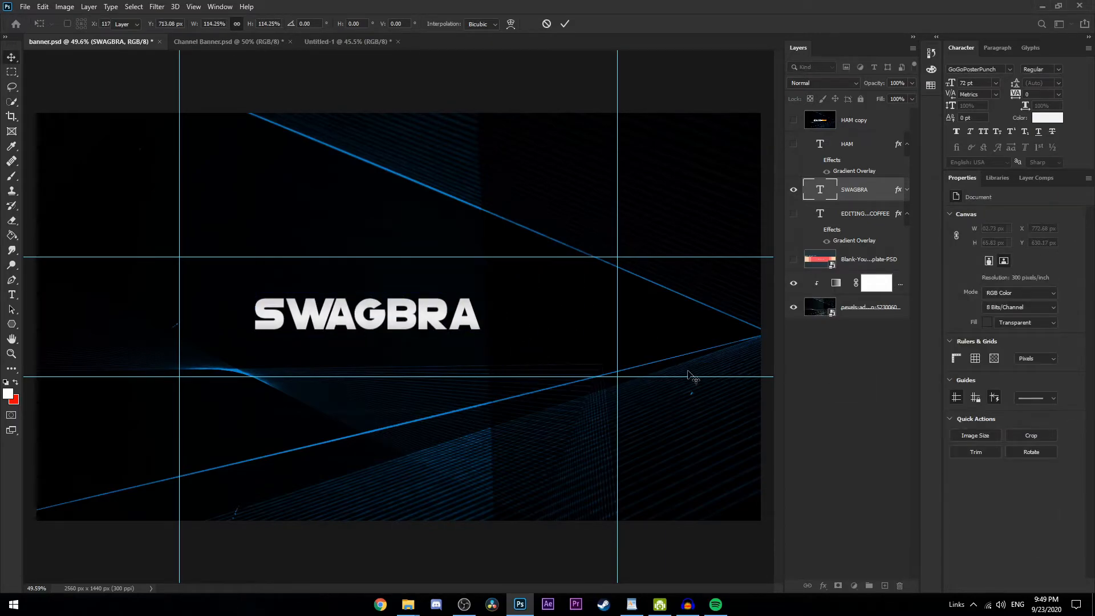
Toggle the SWAGBRA and HAM text layers' visibility, leaving both halves of the title shown
{"action": "left_click", "coordinate": [794, 190]}
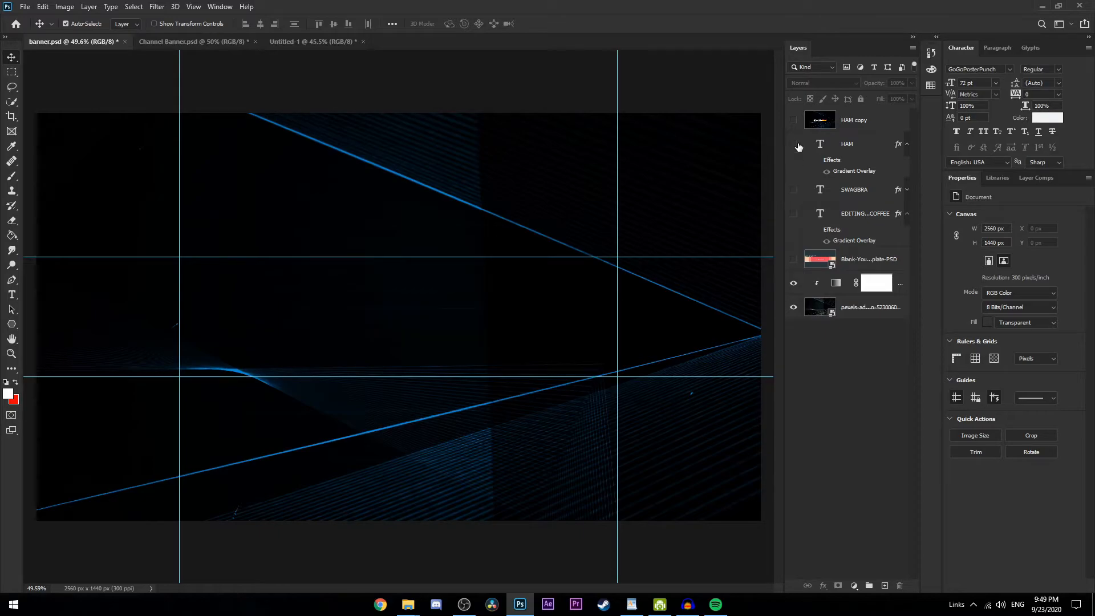
{"action": "left_click", "coordinate": [794, 190]}
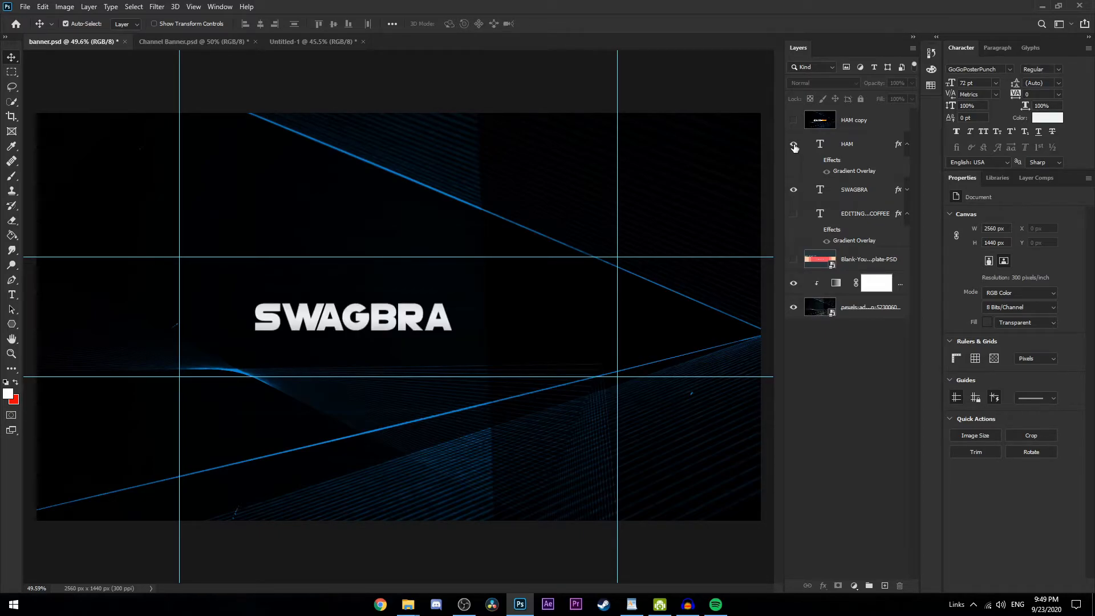
{"action": "left_click", "coordinate": [794, 145]}
{"action": "left_click", "coordinate": [794, 146]}
{"action": "left_click", "coordinate": [794, 146]}
Switch the HAM layer's Gradient Overlay effect off and on to compare the text colour
{"action": "left_click", "coordinate": [826, 172]}
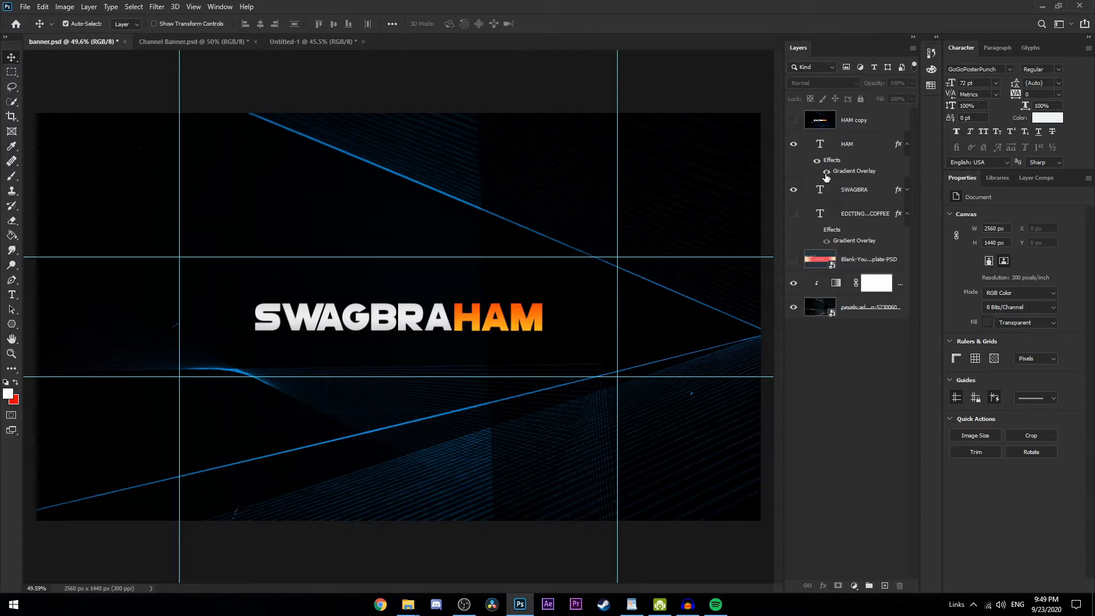
{"action": "left_click", "coordinate": [826, 172]}
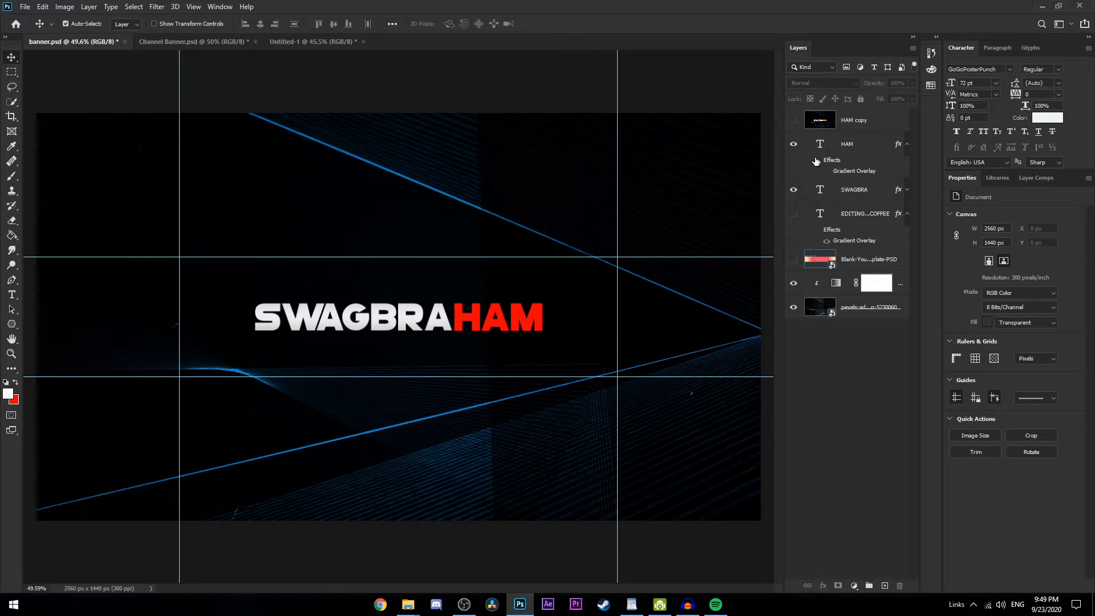
{"action": "left_click", "coordinate": [829, 172]}
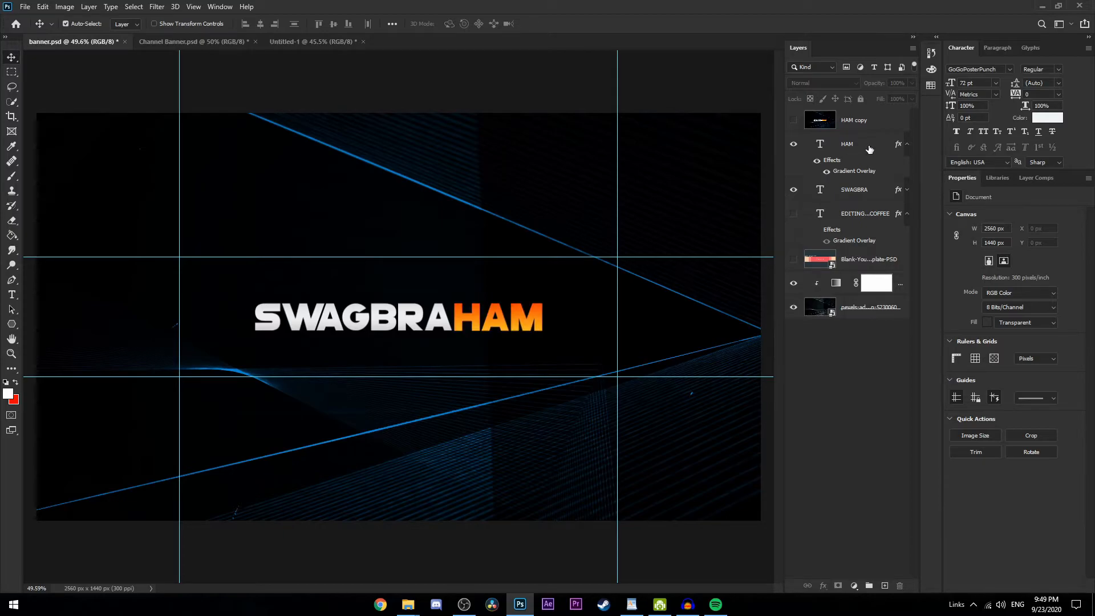
Open the HAM layer's style settings, list all available effects and examine its Gradient Overlay options
{"action": "left_click", "coordinate": [878, 151]}
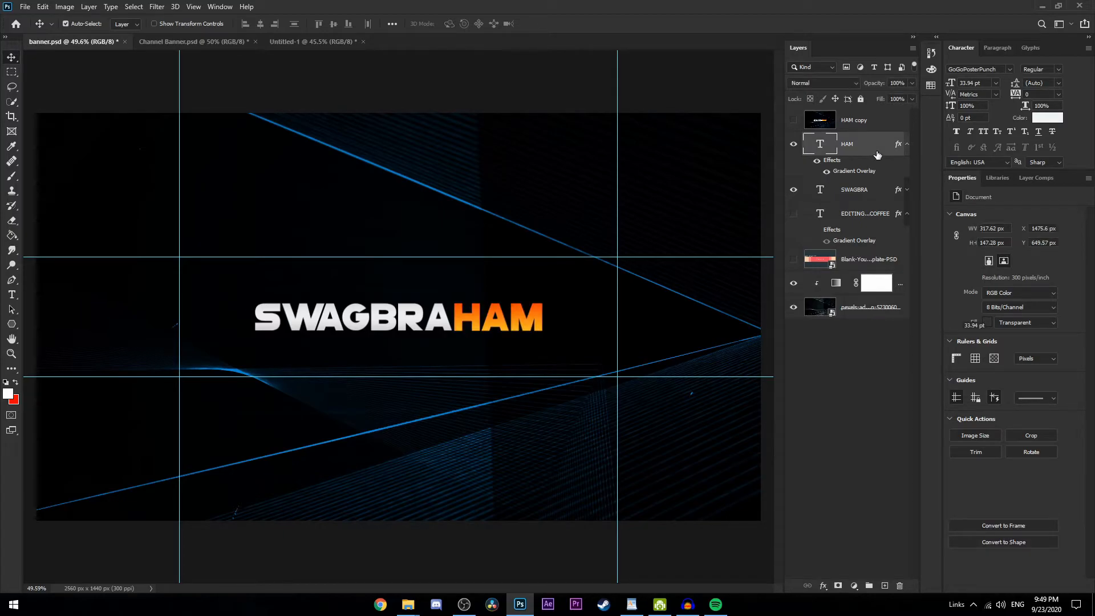
{"action": "double_click", "coordinate": [878, 154]}
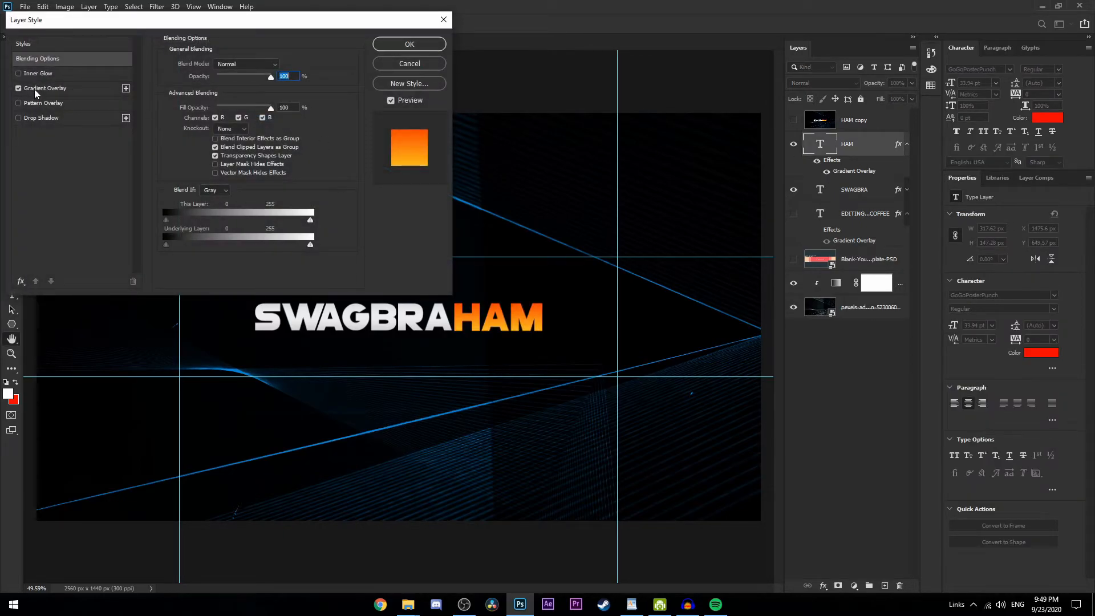
{"action": "left_click", "coordinate": [20, 281]}
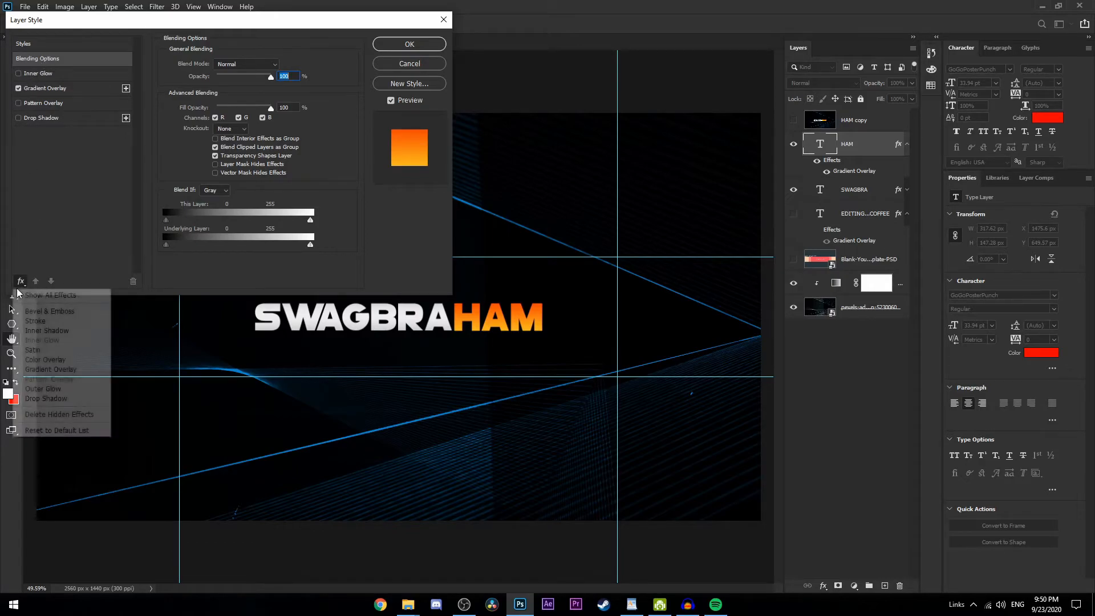
{"action": "left_click", "coordinate": [46, 292]}
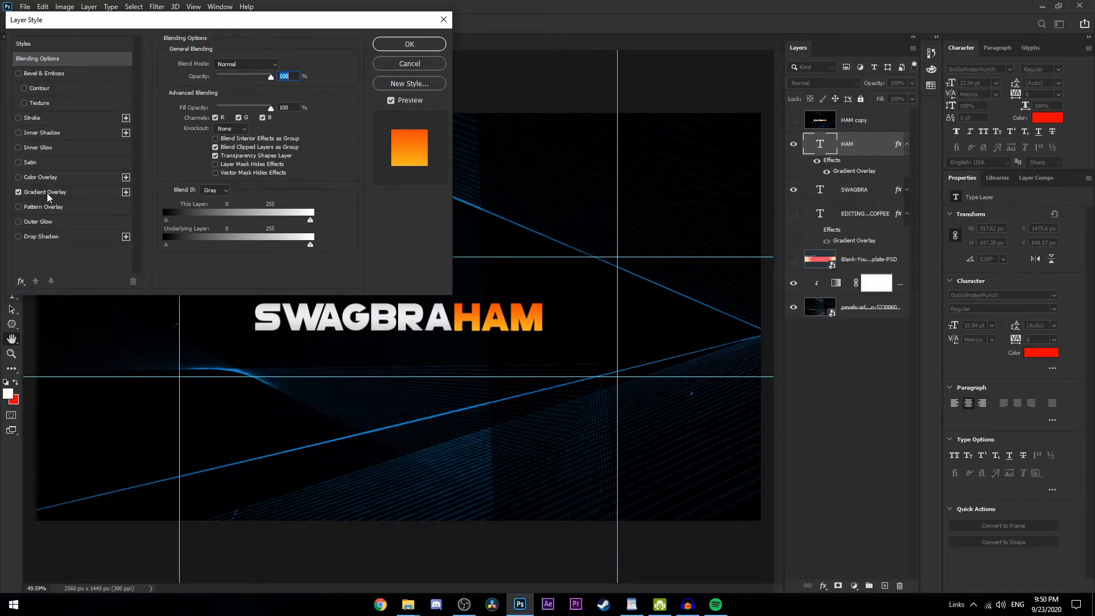
{"action": "left_click", "coordinate": [48, 194]}
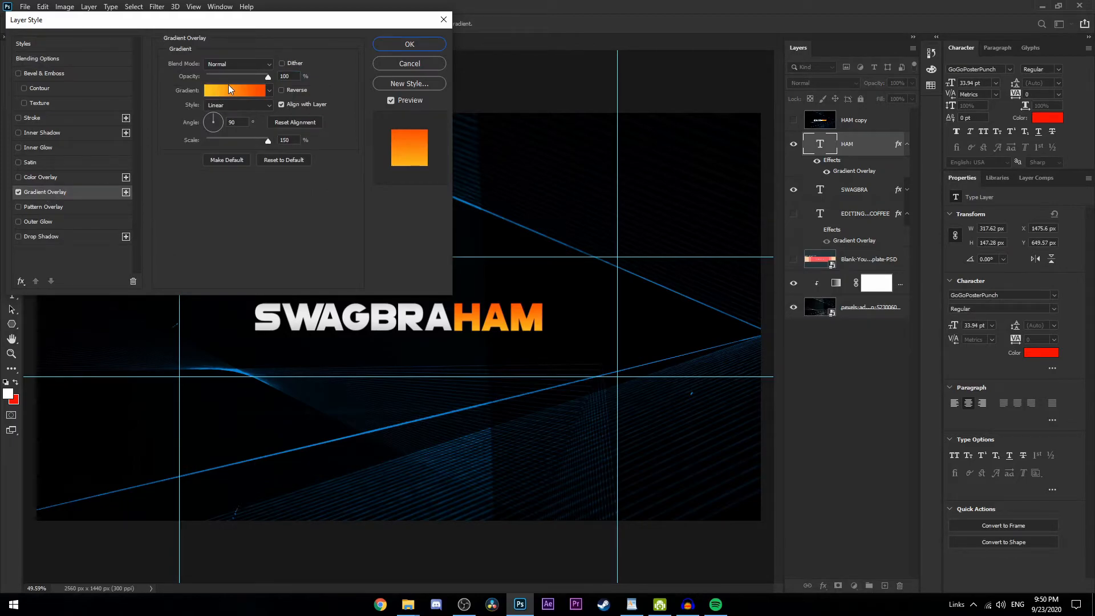
Pick the Orange_05 gradient from the Oranges presets for the HAM overlay and dismiss the layer style settings
{"action": "left_click", "coordinate": [230, 89]}
{"action": "scroll", "coordinate": [710, 146], "scroll_direction": "down", "scroll_amount": 2}
{"action": "left_click", "coordinate": [685, 158]}
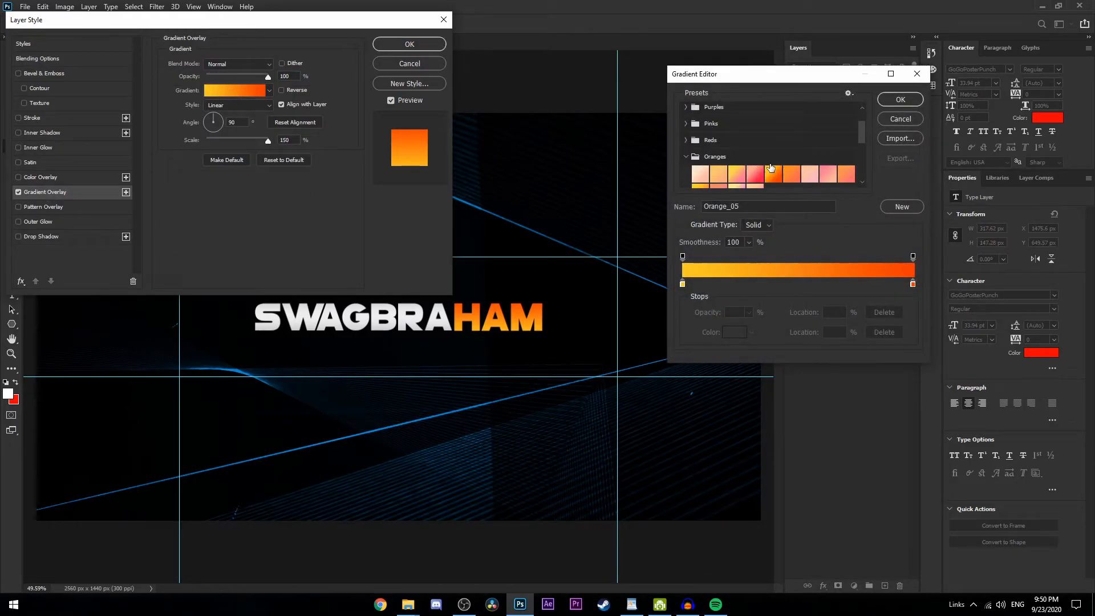
{"action": "left_click", "coordinate": [771, 137]}
{"action": "left_click", "coordinate": [899, 101]}
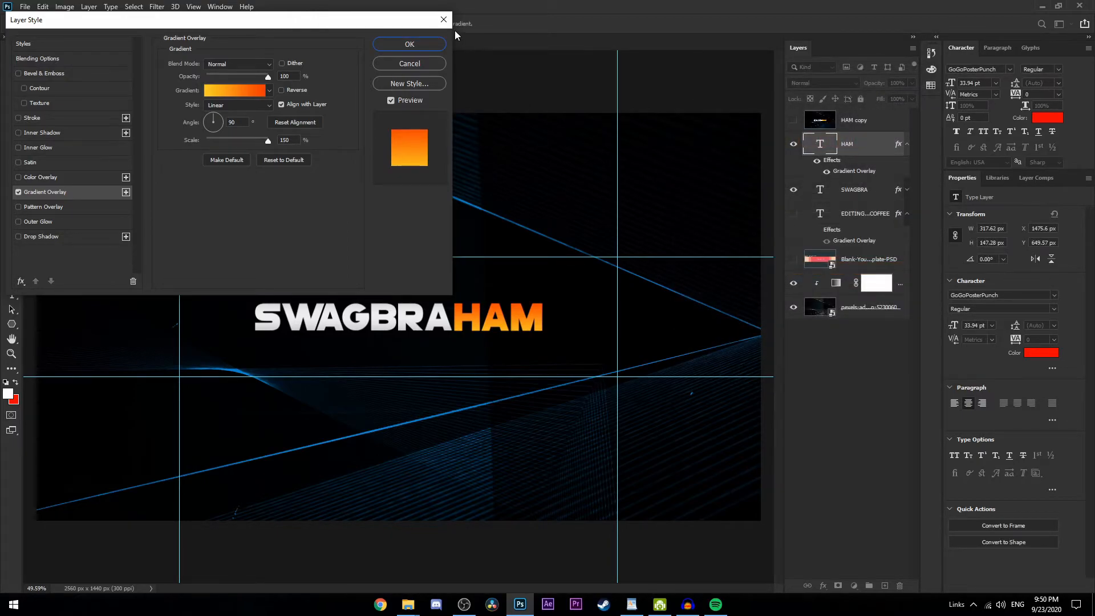
{"action": "left_click", "coordinate": [444, 19]}
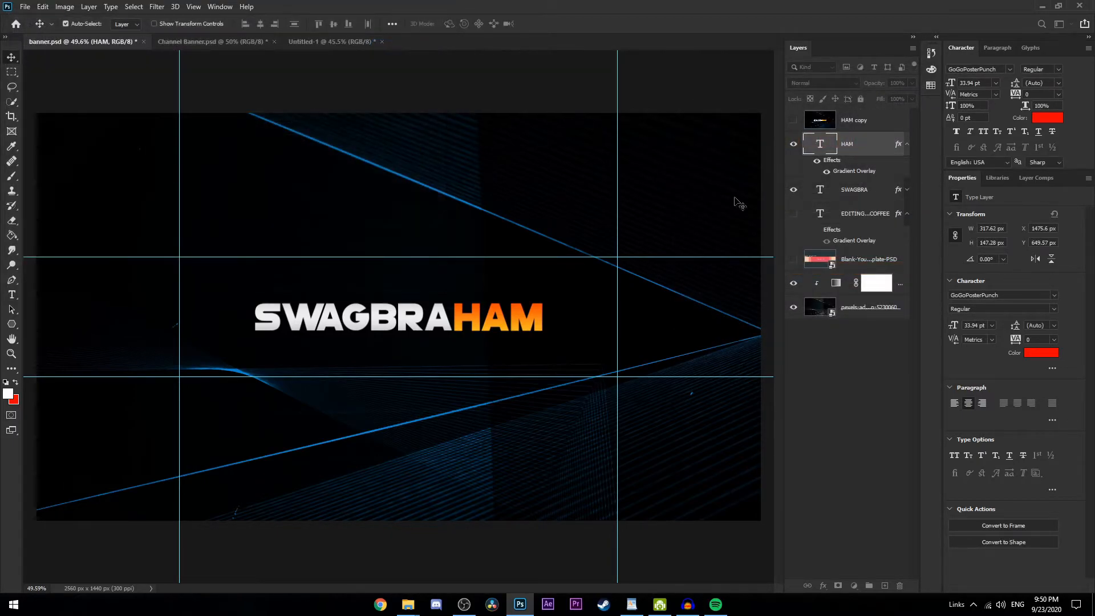
Show the EDITING MUSIC AND COFFEE tagline, try it above the title, and return it beneath SWAGBRA, aligned with the title's left edge
{"action": "left_click", "coordinate": [794, 214]}
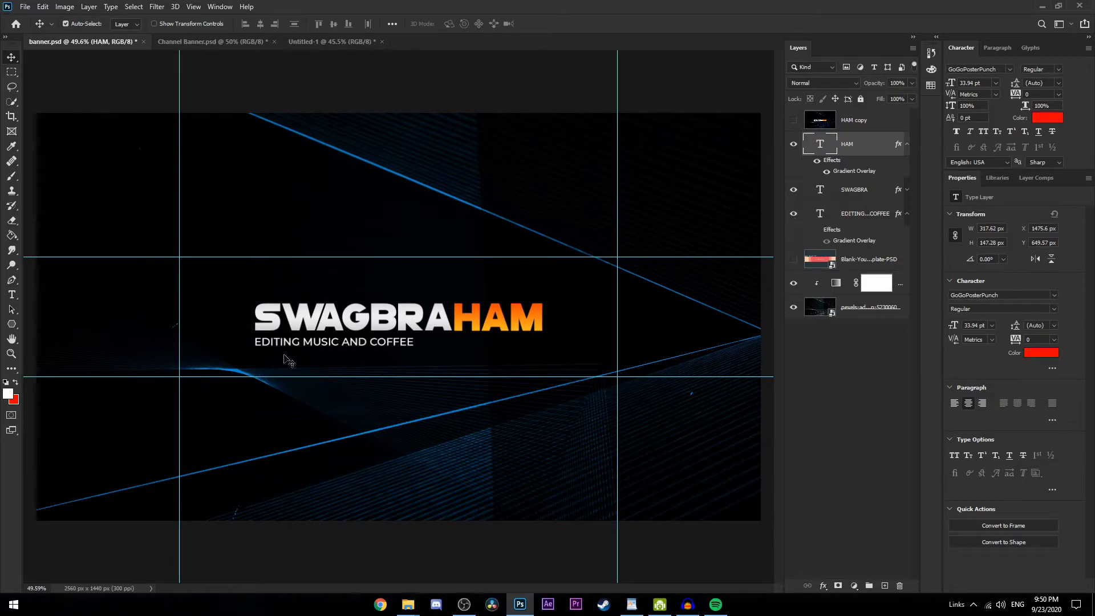
{"action": "left_click_drag", "start_coordinate": [311, 348], "coordinate": [375, 295]}
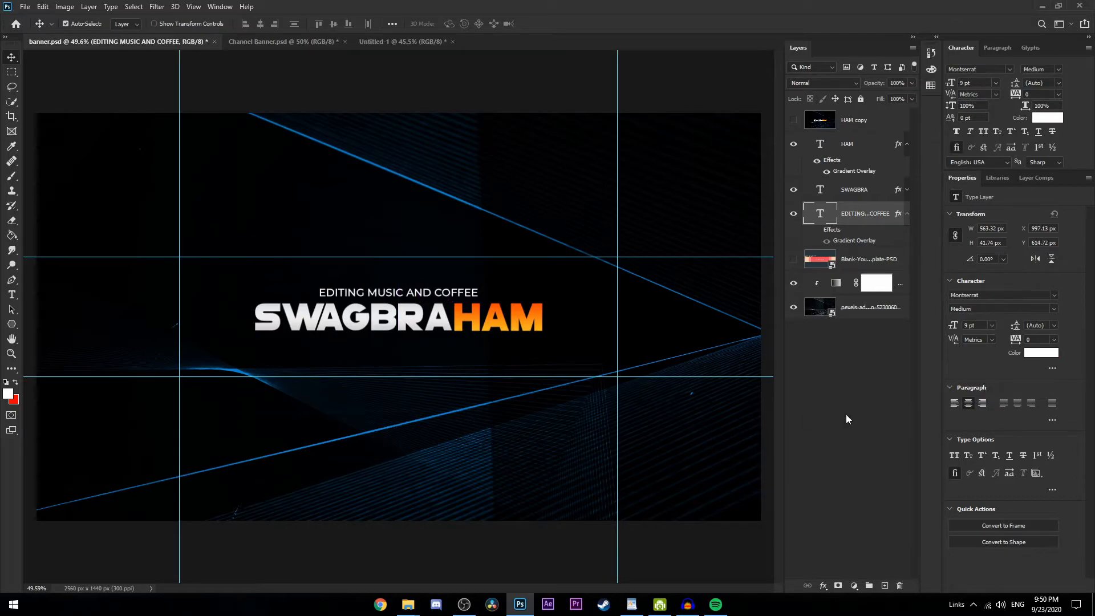
{"action": "left_click", "coordinate": [496, 346]}
{"action": "left_click_drag", "start_coordinate": [416, 293], "coordinate": [344, 342]}
{"action": "left_click", "coordinate": [858, 374]}
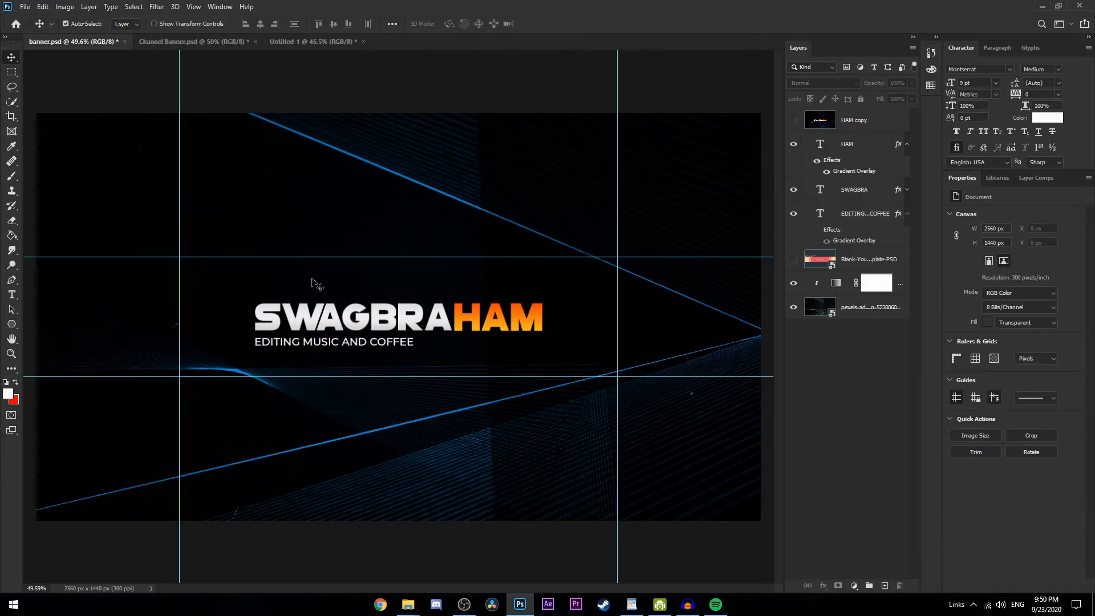
Duplicate all layers from HAM down to the pexels background and merge the copies into one layer
{"action": "scroll", "coordinate": [264, 336], "scroll_direction": "up", "scroll_amount": 4}
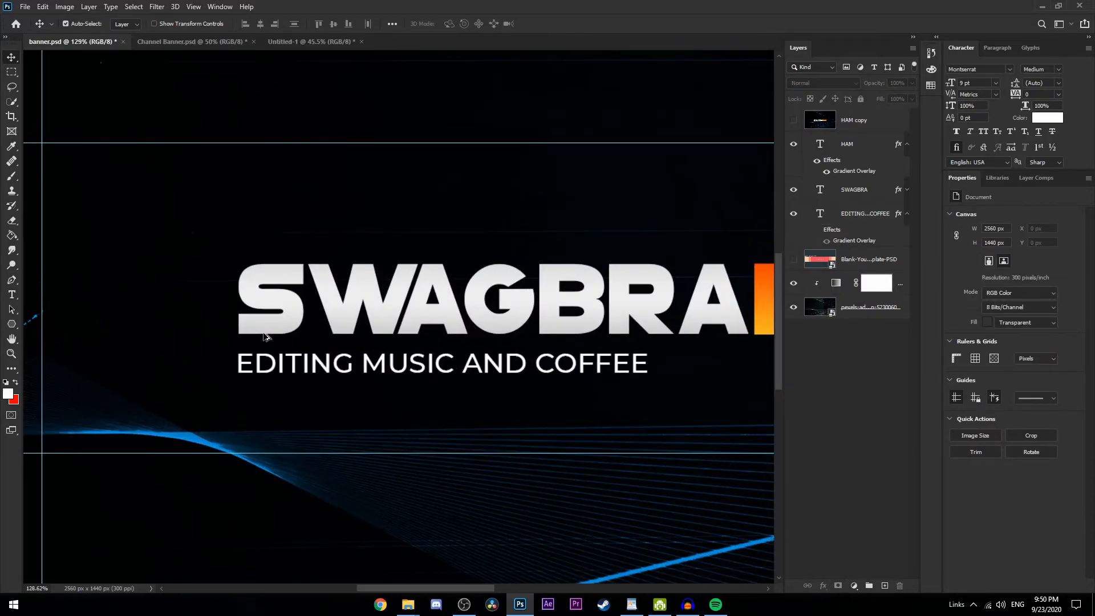
{"action": "scroll", "coordinate": [264, 337], "scroll_direction": "down", "scroll_amount": 2}
{"action": "scroll", "coordinate": [264, 337], "scroll_direction": "down", "scroll_amount": 1}
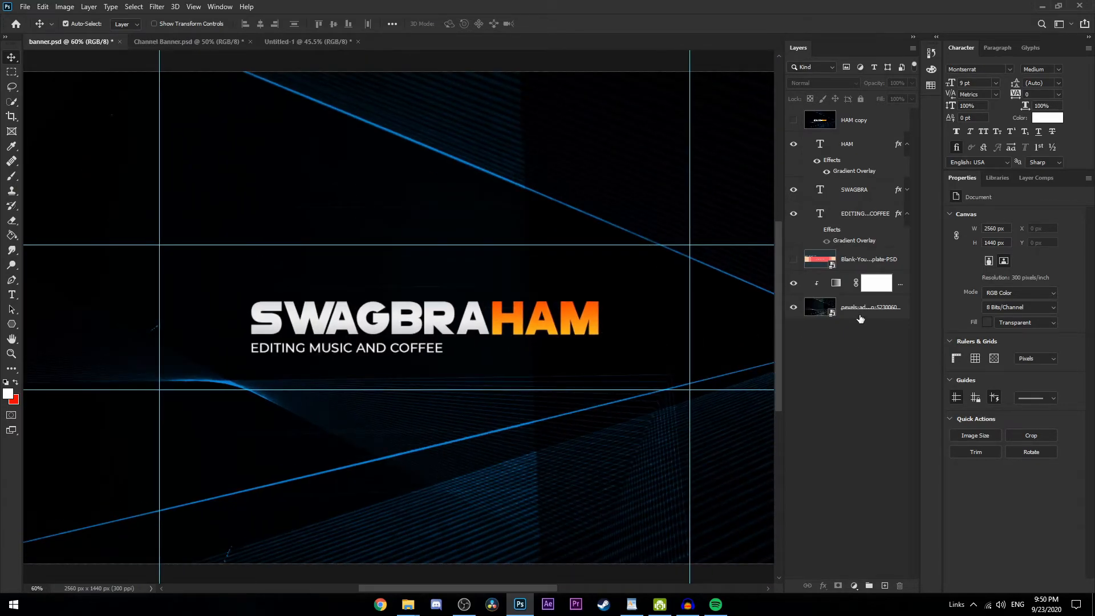
{"action": "left_click", "coordinate": [852, 147]}
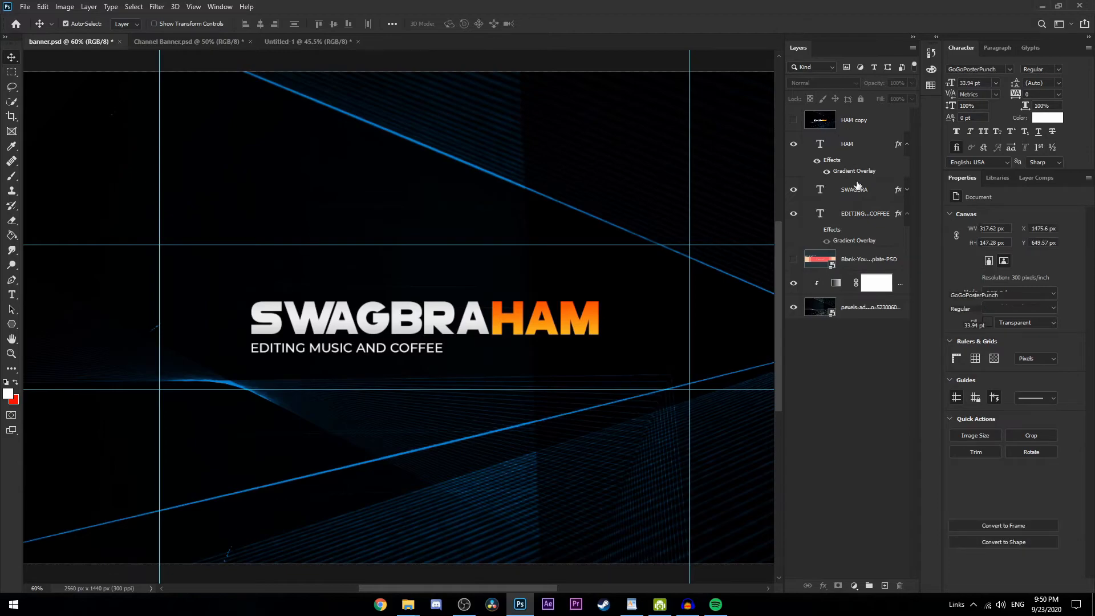
{"action": "left_click", "coordinate": [859, 312], "text": "shift"}
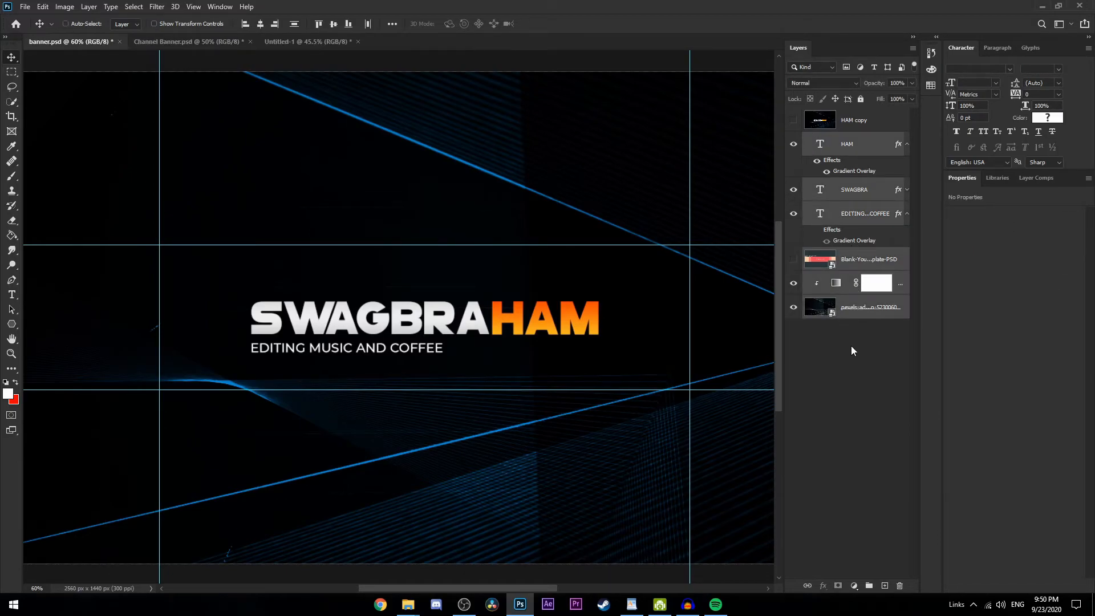
{"action": "key", "text": "ctrl+j"}
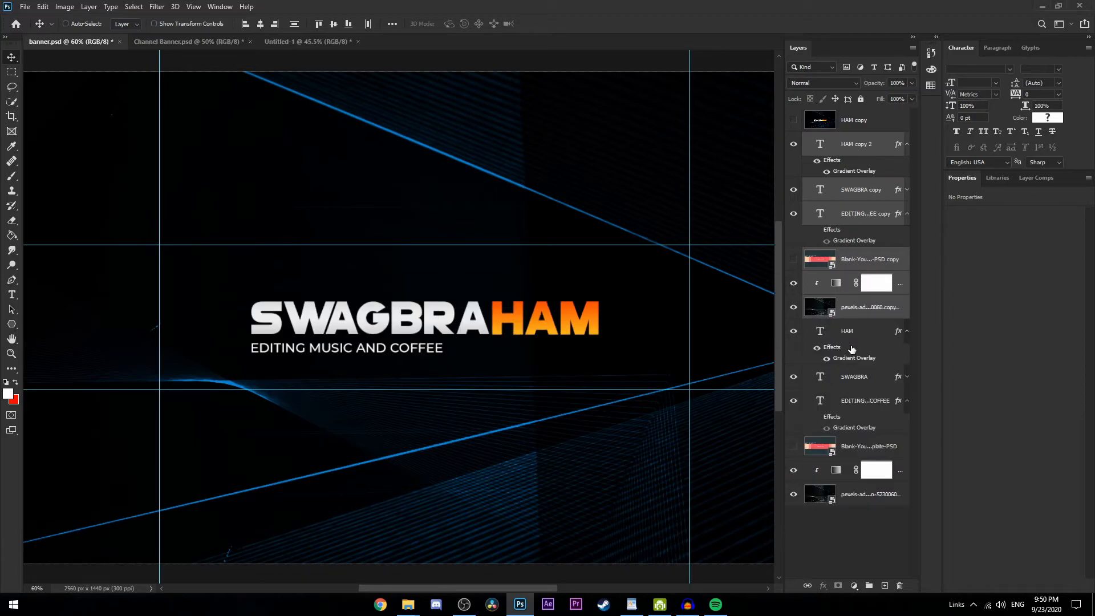
{"action": "key", "text": "ctrl+e"}
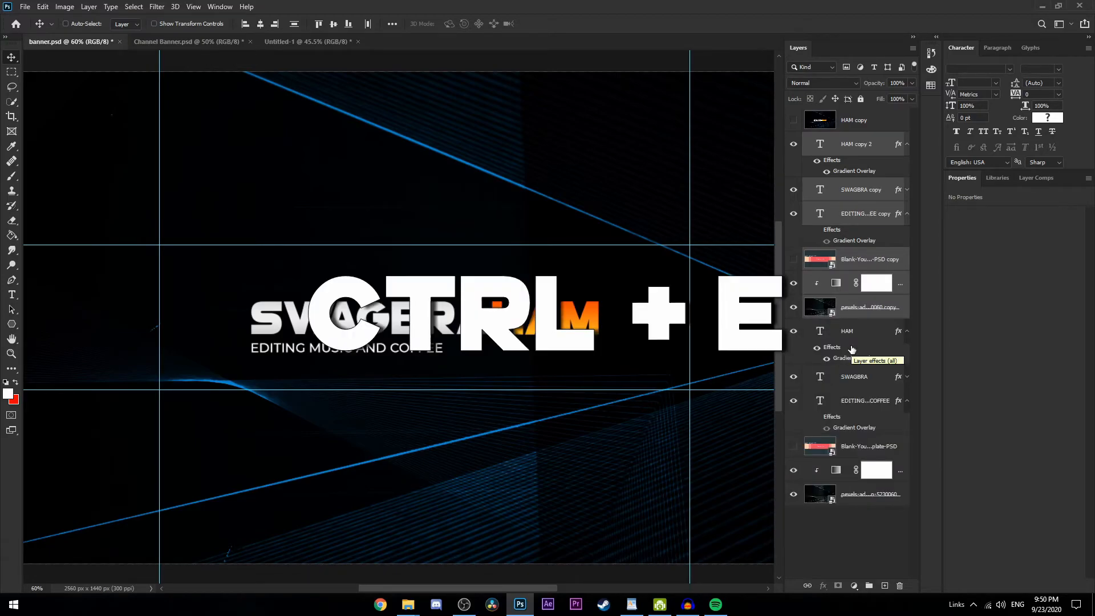
Select the merged HAM copy 2 layer and open it in the Camera Raw Filter, with the title shown closer
{"action": "left_click", "coordinate": [864, 122]}
{"action": "left_click", "coordinate": [854, 146]}
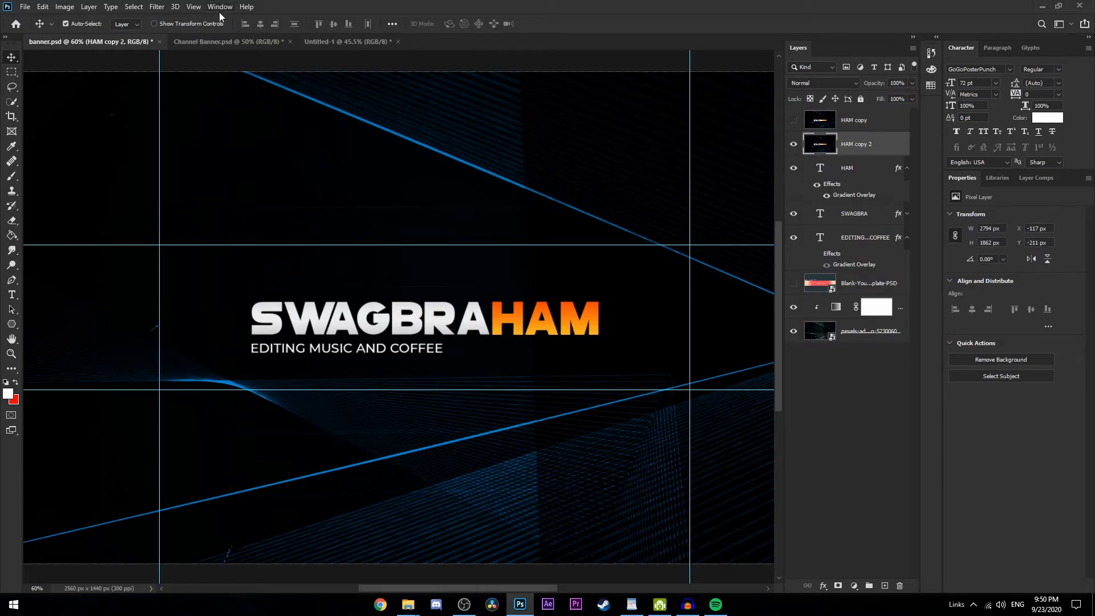
{"action": "left_click", "coordinate": [162, 8]}
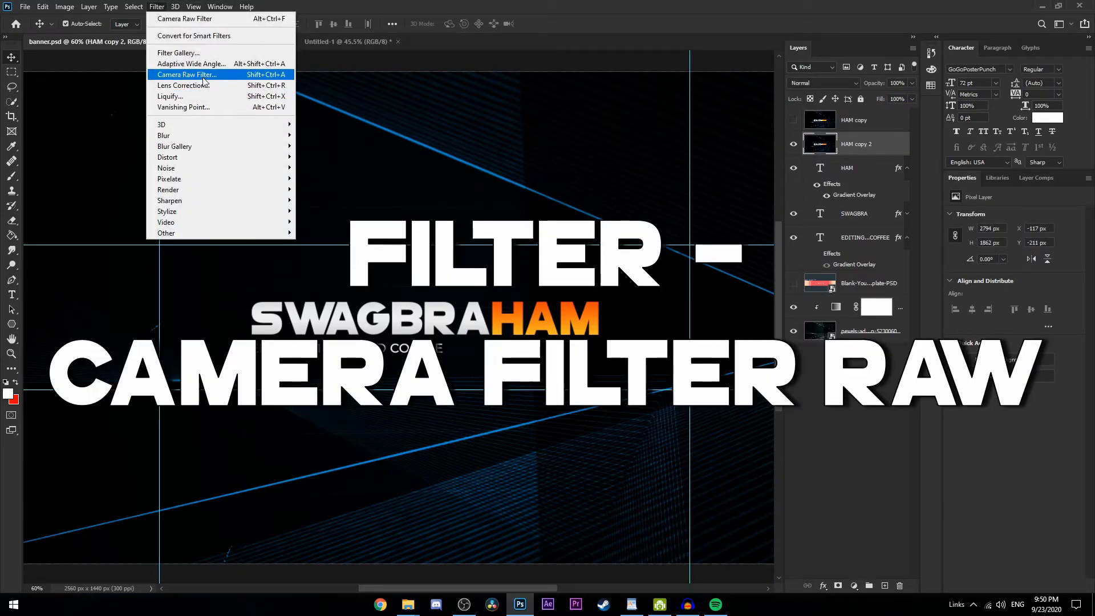
{"action": "left_click", "coordinate": [171, 77]}
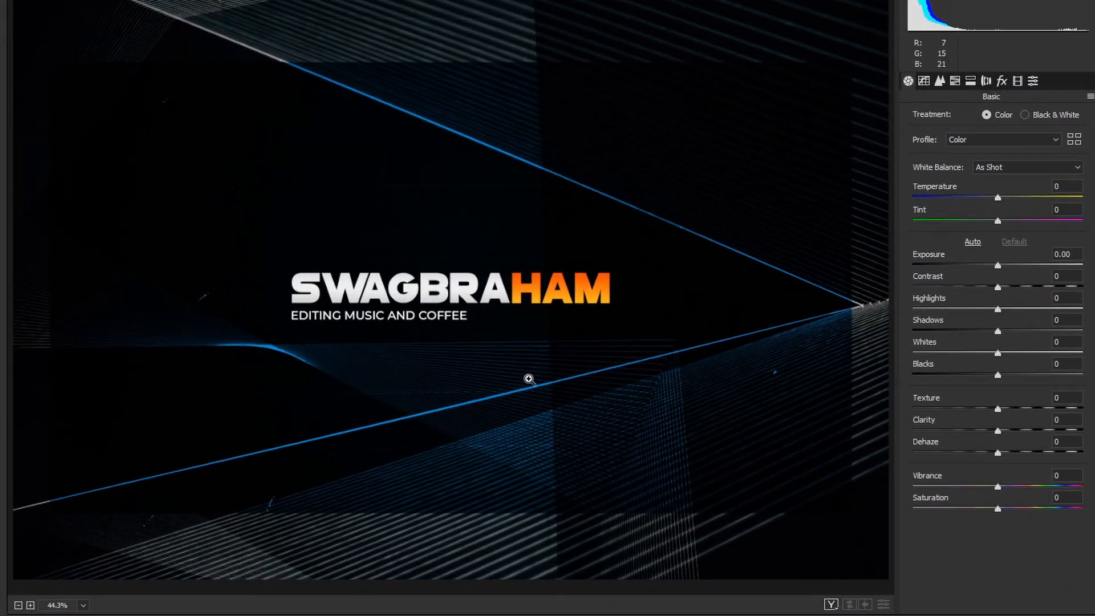
{"action": "left_click", "coordinate": [459, 288]}
{"action": "left_click", "coordinate": [460, 288]}
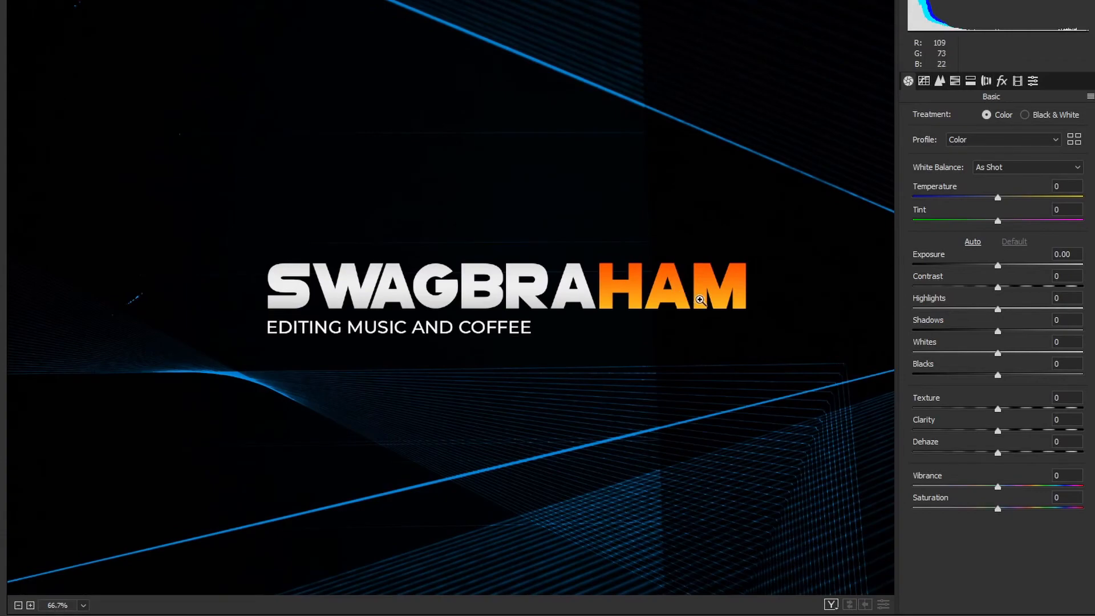
Set Saturation to +25, Vibrance +13, Blacks -13, Shadows -10, Whites +27, Highlights +23 and Contrast +2 in the Camera Raw basic adjustments
{"action": "left_click_drag", "start_coordinate": [998, 509], "coordinate": [1023, 512]}
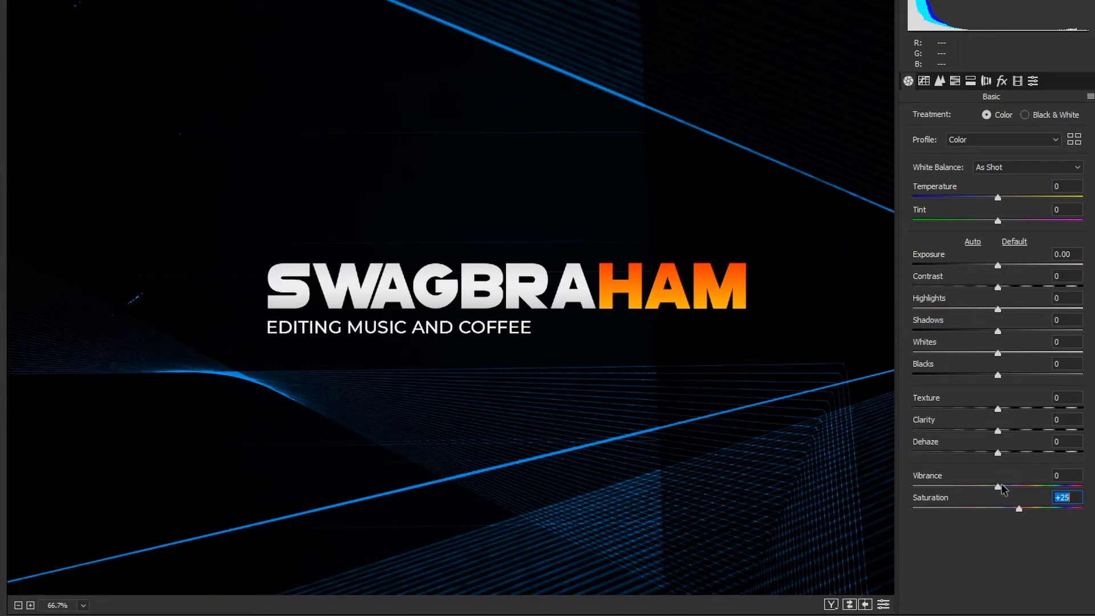
{"action": "left_click_drag", "start_coordinate": [999, 489], "coordinate": [1008, 490]}
{"action": "left_click", "coordinate": [999, 375]}
{"action": "left_click_drag", "start_coordinate": [1000, 375], "coordinate": [989, 375]}
{"action": "left_click_drag", "start_coordinate": [999, 331], "coordinate": [1022, 353]}
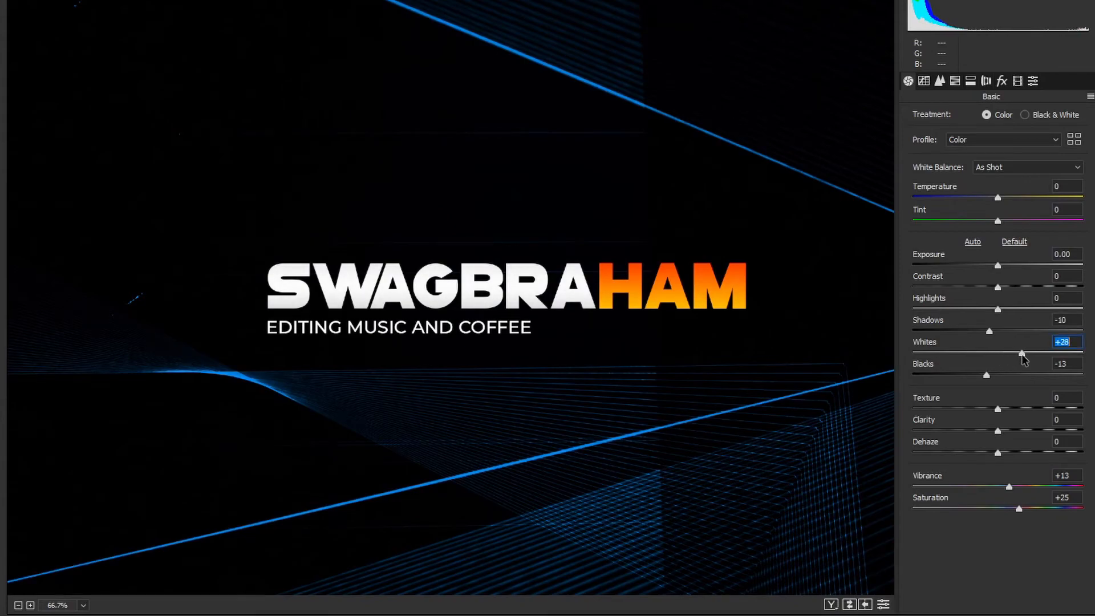
{"action": "left_click_drag", "start_coordinate": [999, 310], "coordinate": [1017, 310]}
{"action": "left_click", "coordinate": [999, 290]}
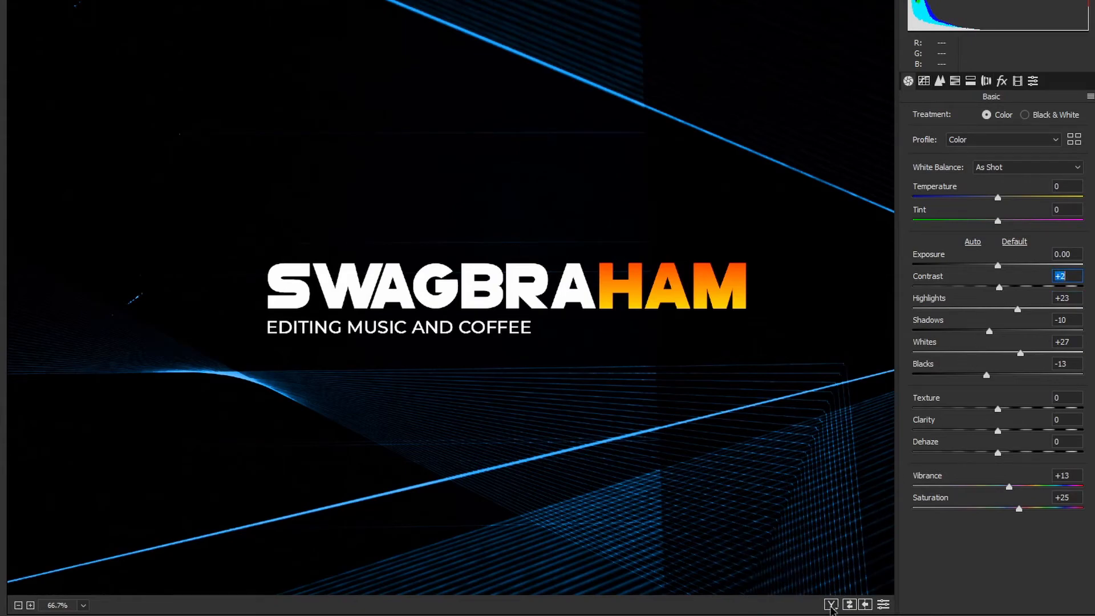
Compare the title in a side-by-side before/after view, then set Exposure to +0.05 and apply the Camera Raw filter
{"action": "left_click", "coordinate": [832, 604]}
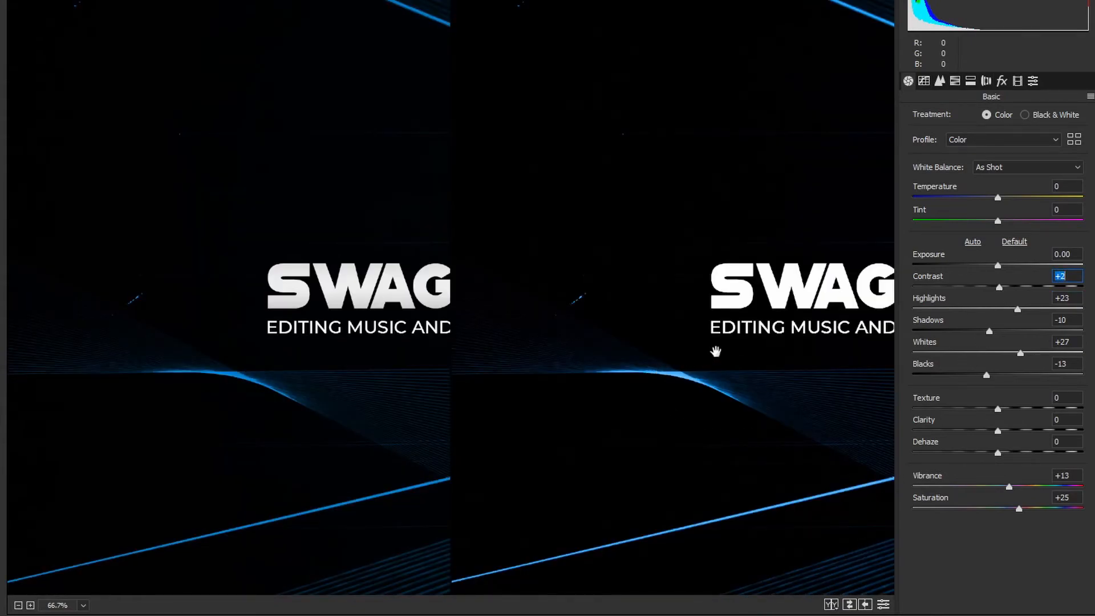
{"action": "left_click_drag", "start_coordinate": [716, 352], "coordinate": [323, 346]}
{"action": "left_click_drag", "start_coordinate": [543, 336], "coordinate": [583, 344]}
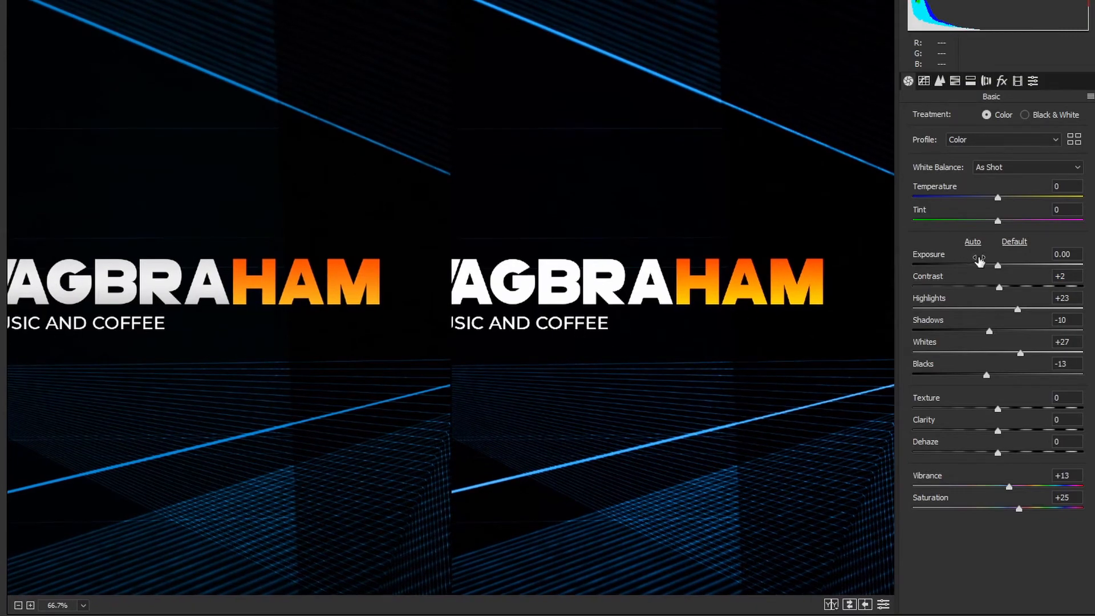
{"action": "left_click_drag", "start_coordinate": [999, 268], "coordinate": [1000, 270]}
{"action": "left_click", "coordinate": [1063, 615]}
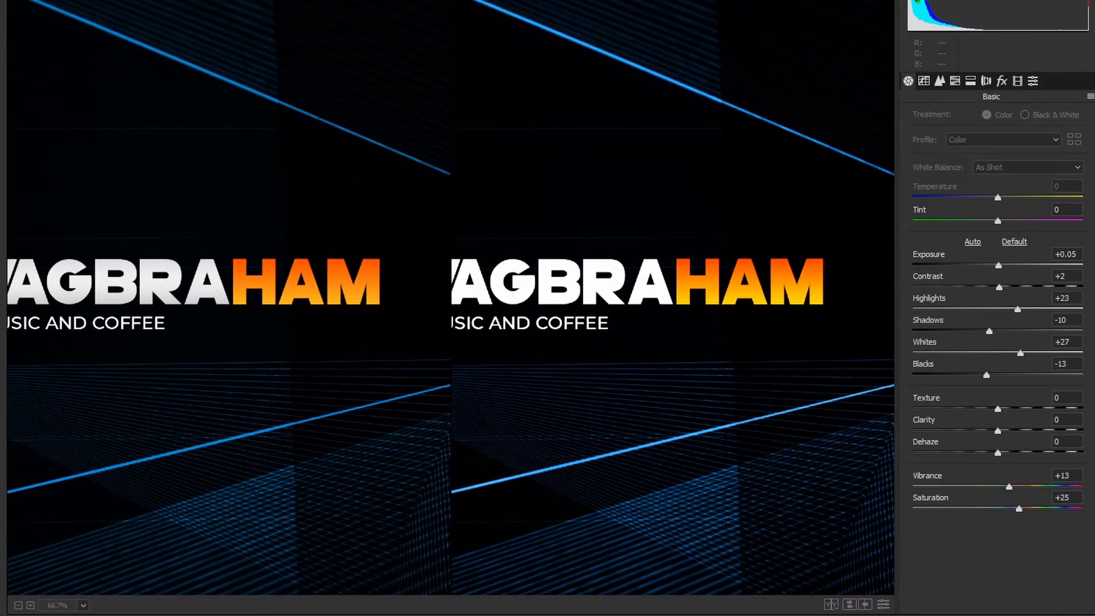
Open the Export As settings for the finished banner document
{"action": "left_click", "coordinate": [32, 0]}
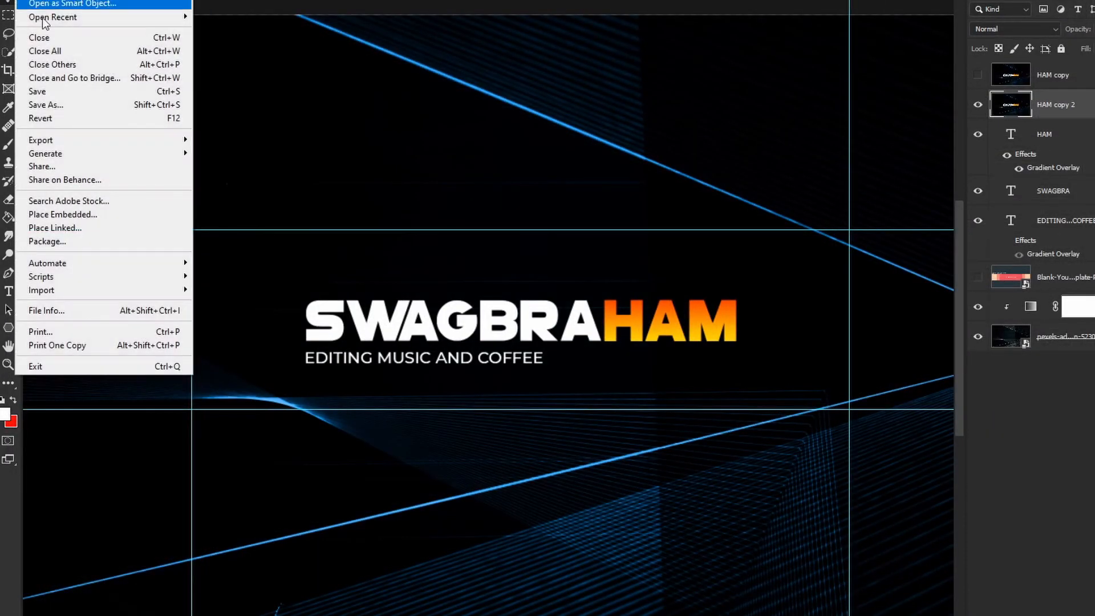
{"action": "mouse_move", "coordinate": [74, 140]}
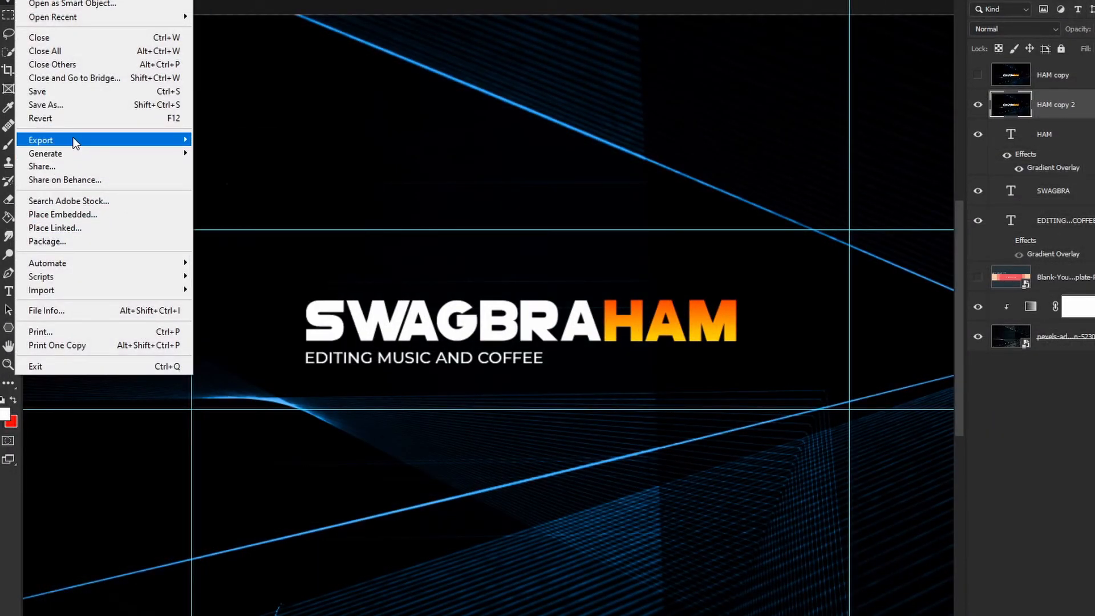
{"action": "left_click", "coordinate": [228, 153]}
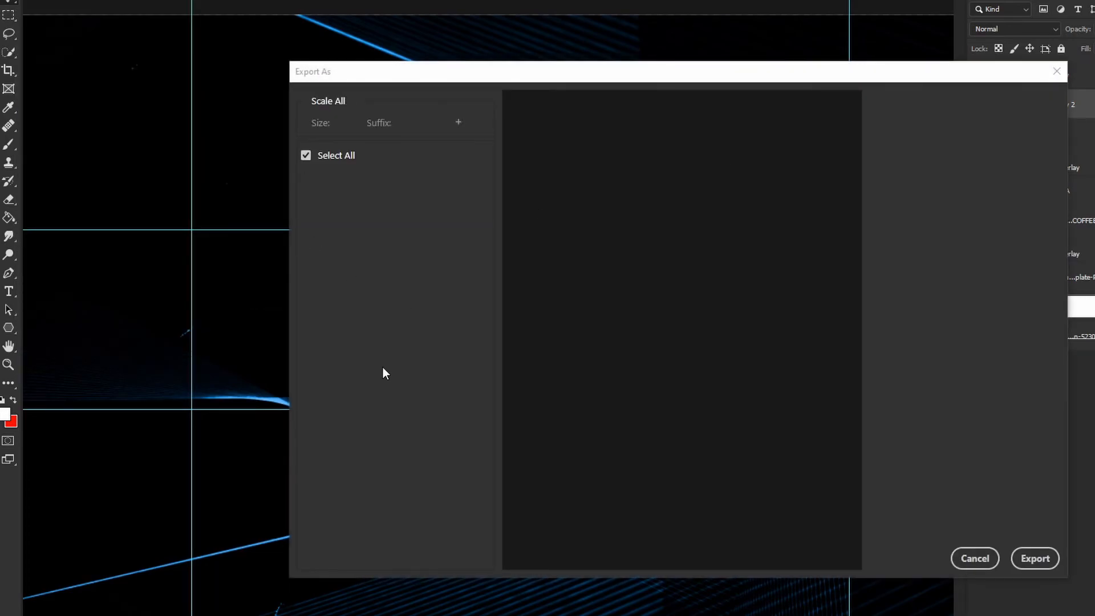
Switch to the YouTube channel page in Chrome and upload the banner image from the computer as the channel's banner
{"action": "key", "text": "alt+Tab"}
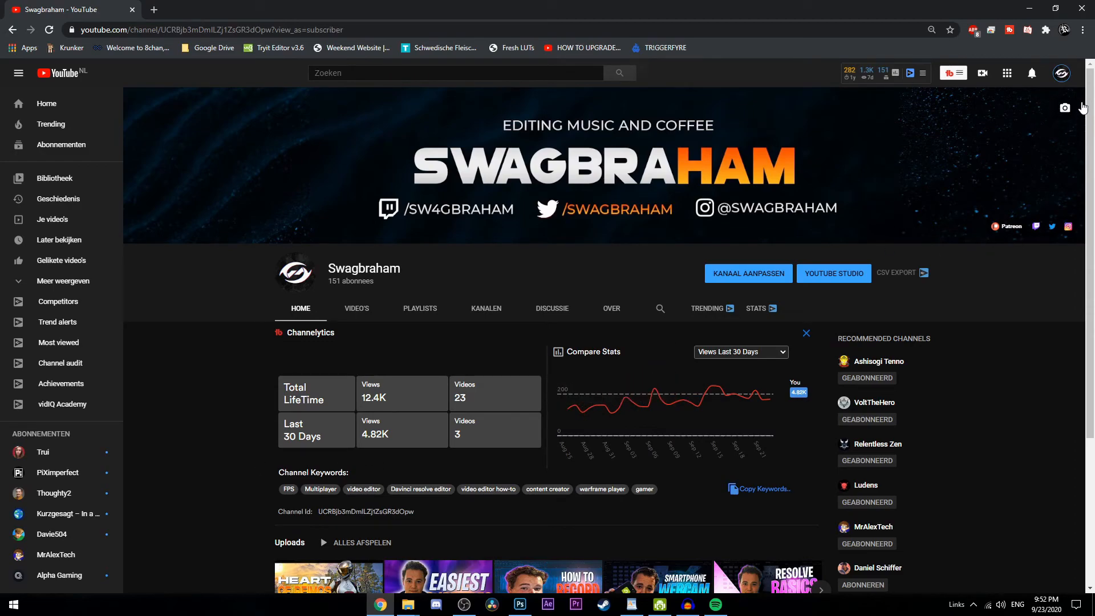
{"action": "left_click", "coordinate": [1065, 109]}
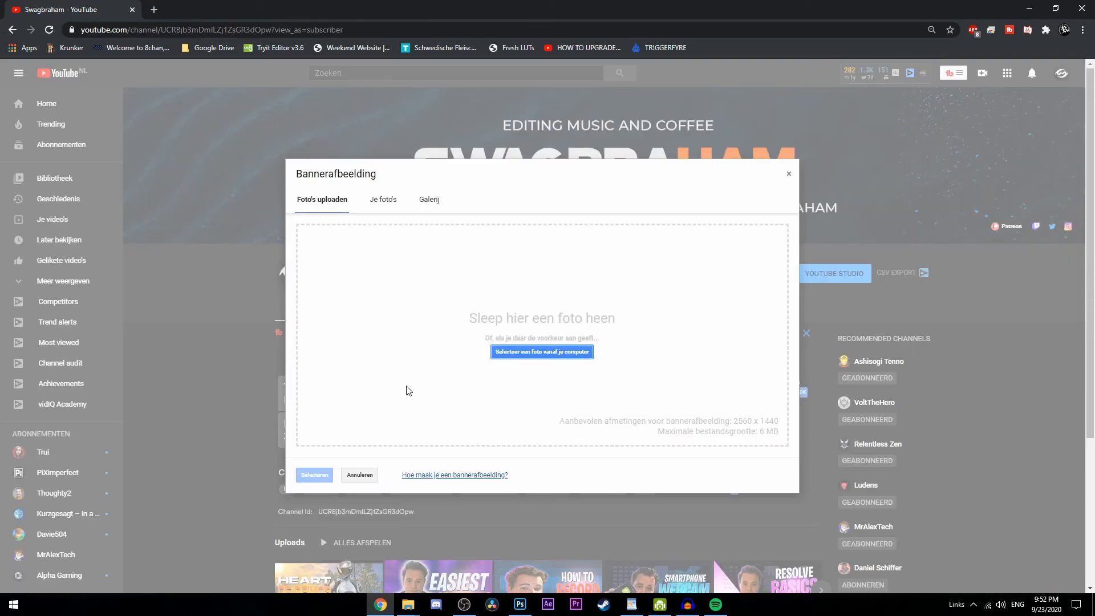
{"action": "left_click", "coordinate": [554, 352]}
{"action": "double_click", "coordinate": [133, 101]}
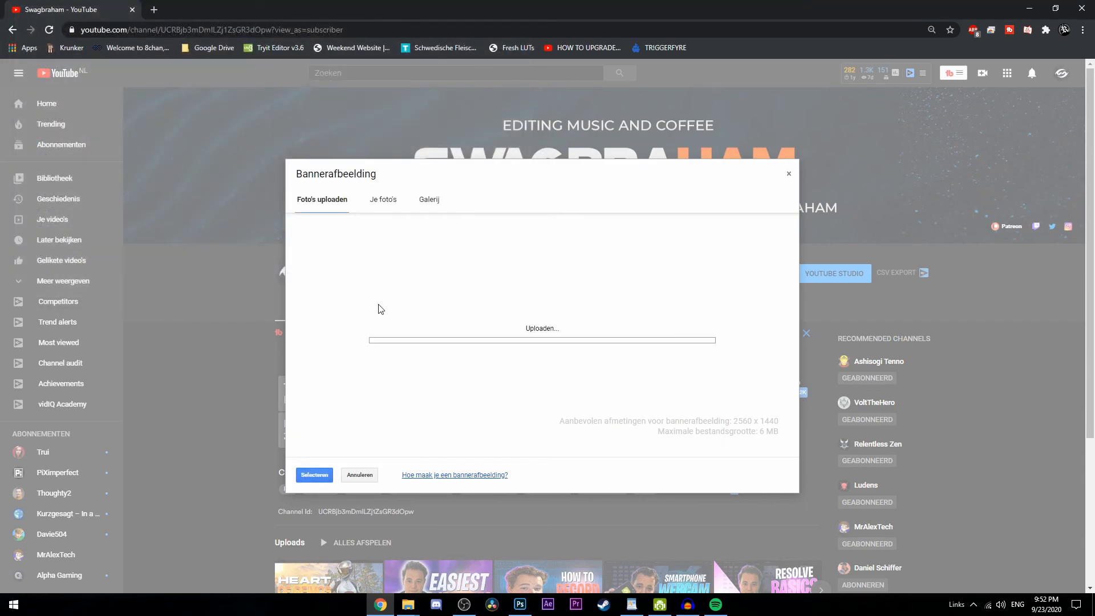